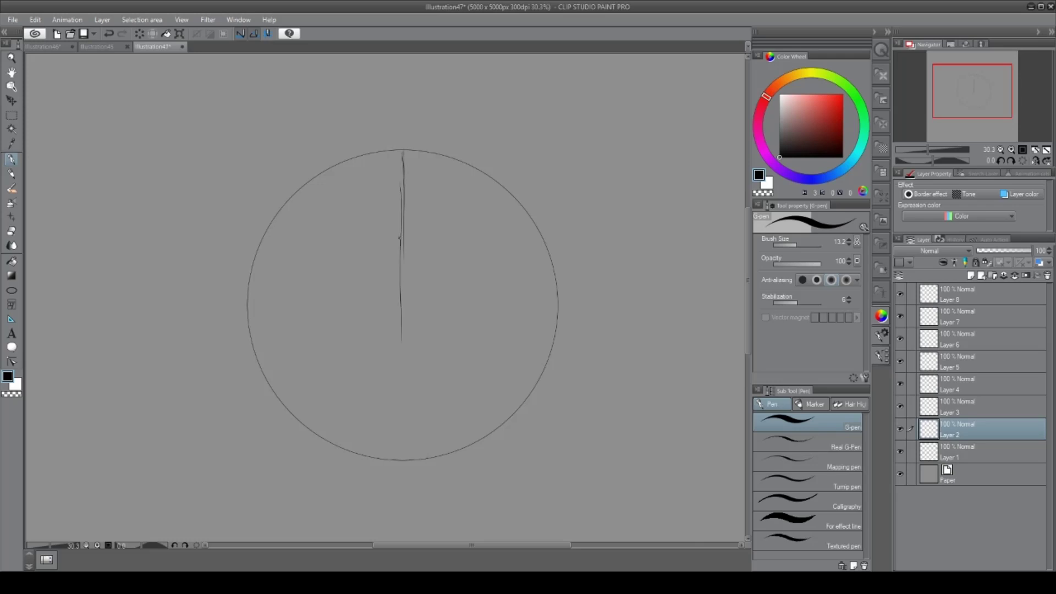
- Undo the last stroke, finish the vertical centre line, and draw a horizontal centre line across the circle
key(ctrl+z)
drag(406, 275, 407, 467)
drag(248, 306, 578, 299)
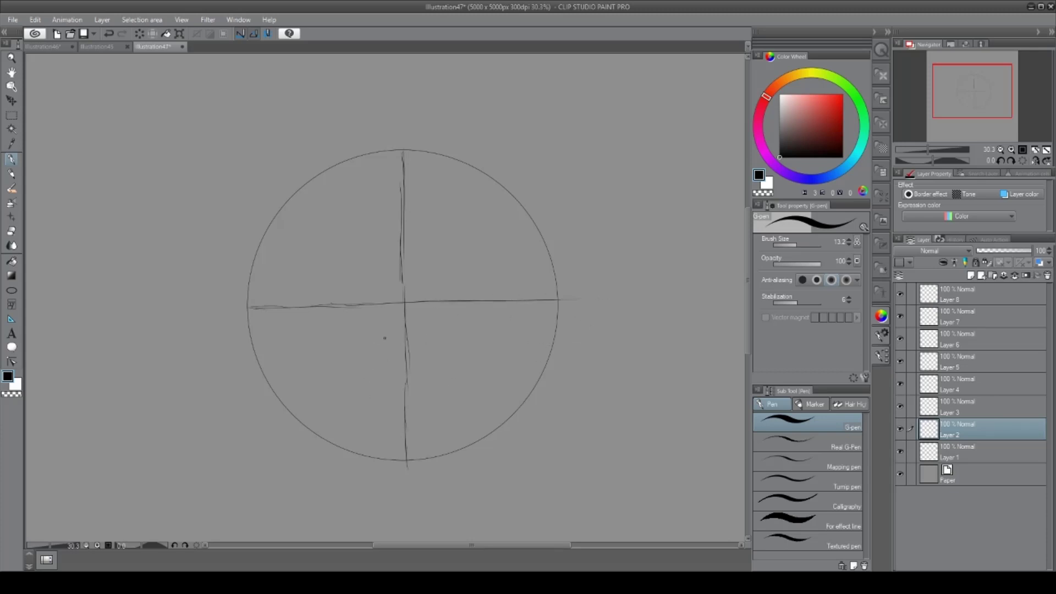
- Sketch short proportion marks along the lower centre line for the brow, nose bridge, and nose base
mouse_move(383, 323)
mouse_down()
mouse_move(470, 309)
mouse_move(396, 329)
mouse_move(379, 320)
mouse_move(429, 329)
mouse_up()
drag(395, 393, 423, 391)
drag(394, 347, 410, 346)
drag(395, 442, 414, 441)
mouse_move(386, 438)
mouse_down()
mouse_move(394, 407)
mouse_move(422, 422)
mouse_move(425, 440)
mouse_up()
drag(416, 356, 416, 367)
- Sketch the eye on the right half of the face with upper lid, lower outline, iris, and pupil
mouse_move(457, 330)
mouse_down()
mouse_move(515, 334)
mouse_move(506, 335)
mouse_move(506, 368)
mouse_up()
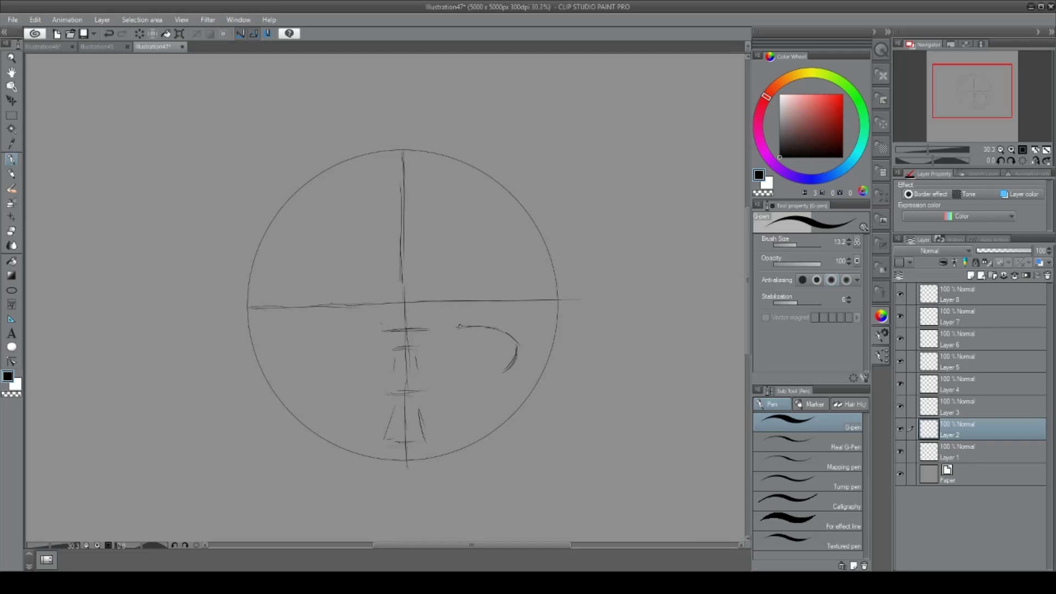
mouse_move(458, 325)
mouse_down()
mouse_move(505, 335)
mouse_move(512, 354)
mouse_move(522, 350)
mouse_move(508, 337)
mouse_move(514, 342)
mouse_up()
mouse_move(513, 361)
mouse_down()
mouse_move(507, 374)
mouse_move(498, 367)
mouse_move(506, 374)
mouse_up()
key(ctrl+z)
key(ctrl+z)
mouse_move(456, 334)
mouse_down()
mouse_move(469, 373)
mouse_move(507, 370)
mouse_up()
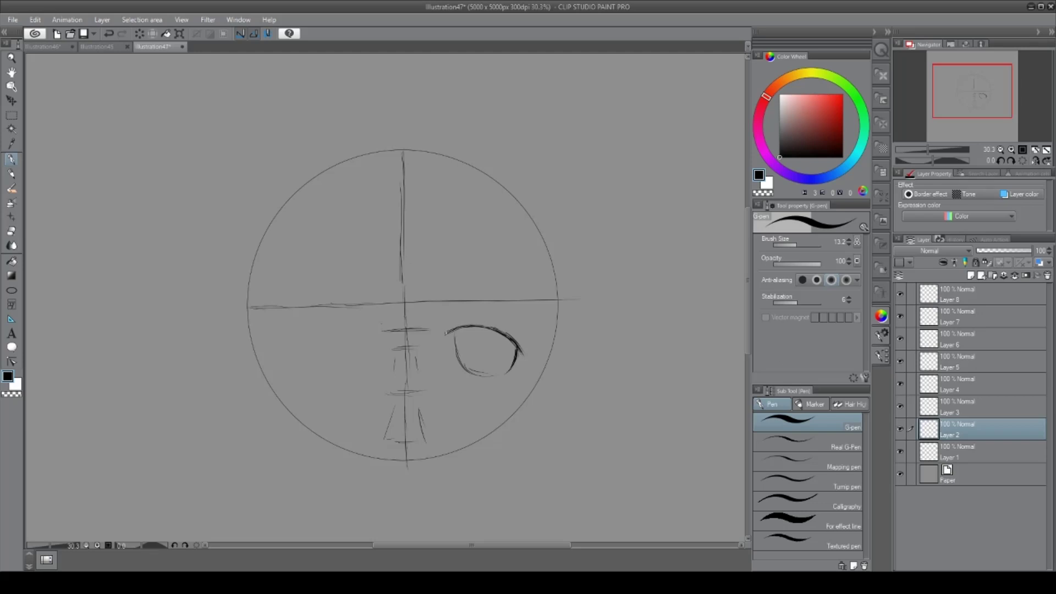
mouse_move(446, 333)
mouse_down()
mouse_move(476, 325)
mouse_move(520, 347)
mouse_move(483, 365)
mouse_move(498, 340)
mouse_move(476, 344)
mouse_move(495, 363)
mouse_move(483, 357)
mouse_move(489, 348)
mouse_move(488, 359)
mouse_up()
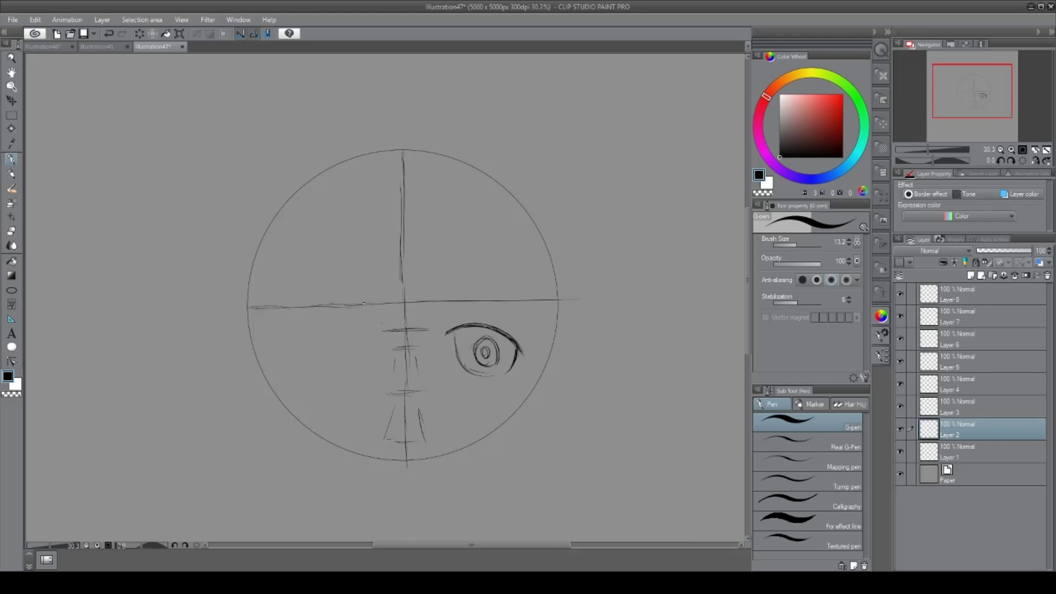
- Select the drawn eye, duplicate it flipped horizontally, and place the copy on the left half of the face
click(19, 110)
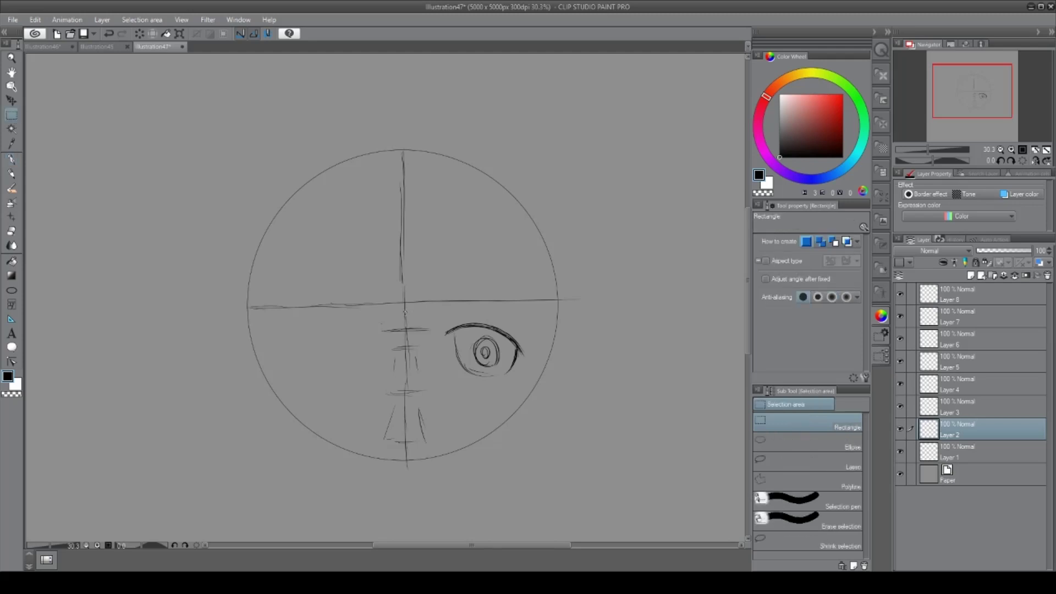
drag(406, 312, 530, 384)
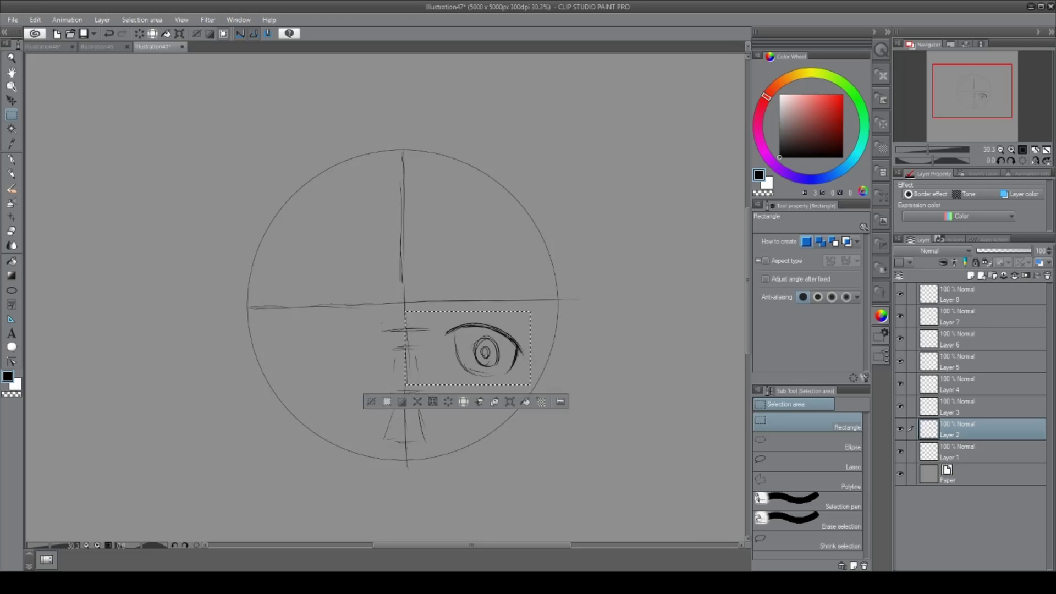
click(494, 401)
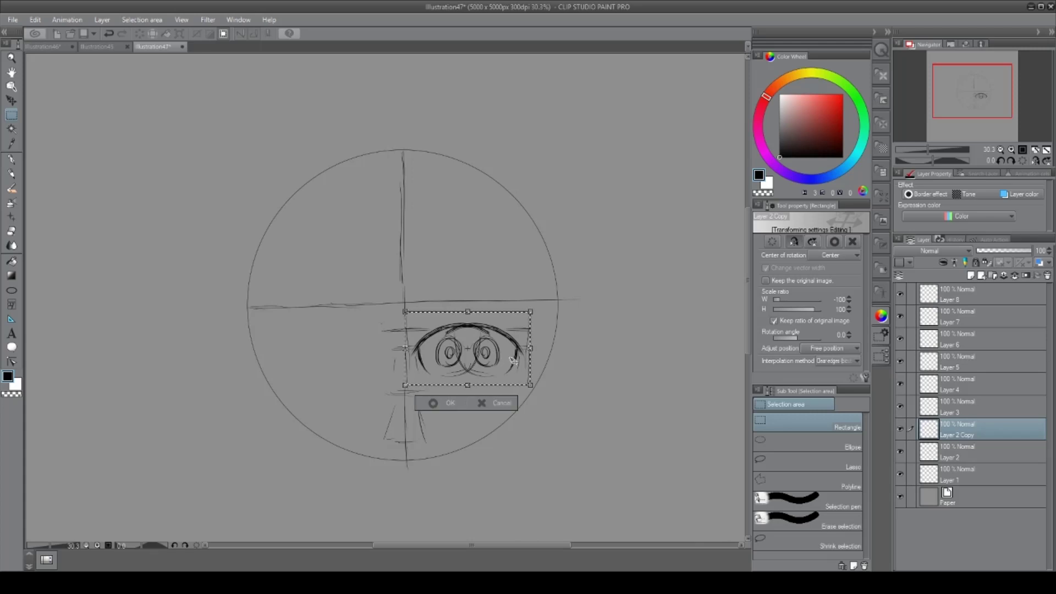
drag(514, 360, 388, 345)
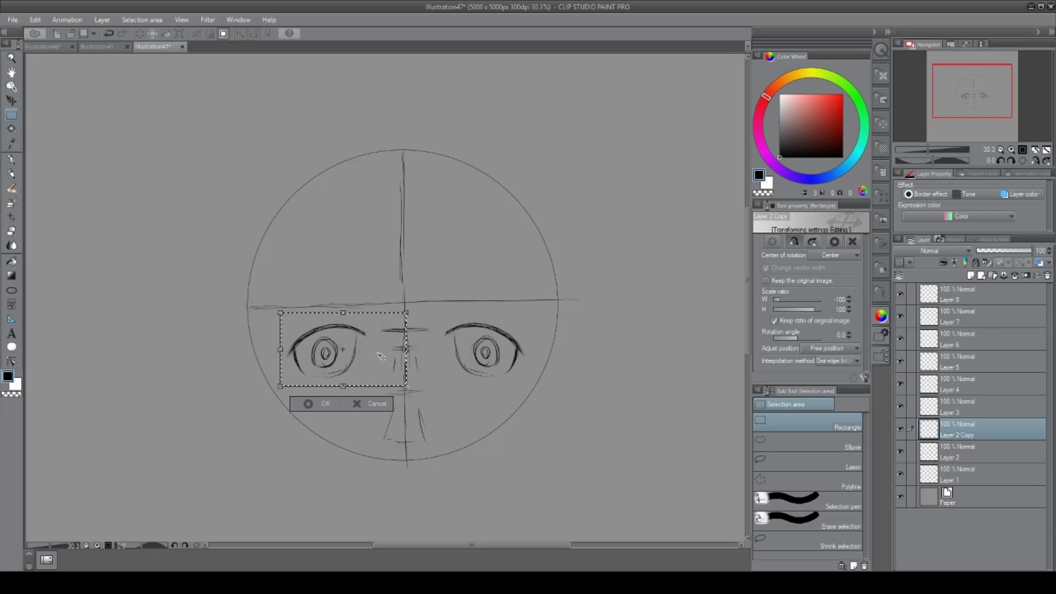
drag(382, 356, 382, 357)
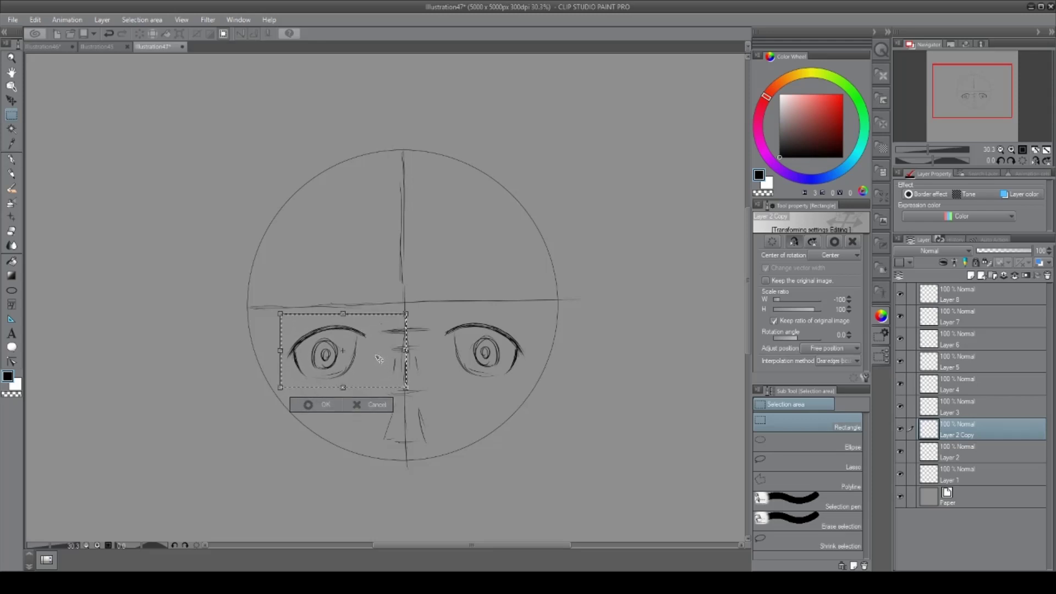
click(322, 404)
click(249, 405)
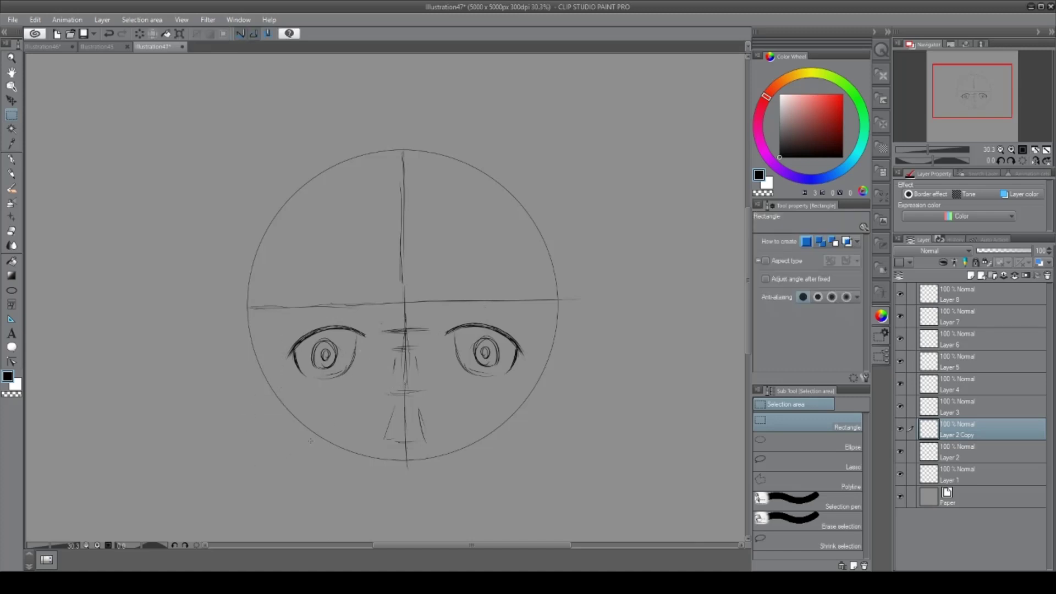
- Merge the Layer 2 Copy layer down into Layer 2 and switch back to the G-pen
click(993, 455)
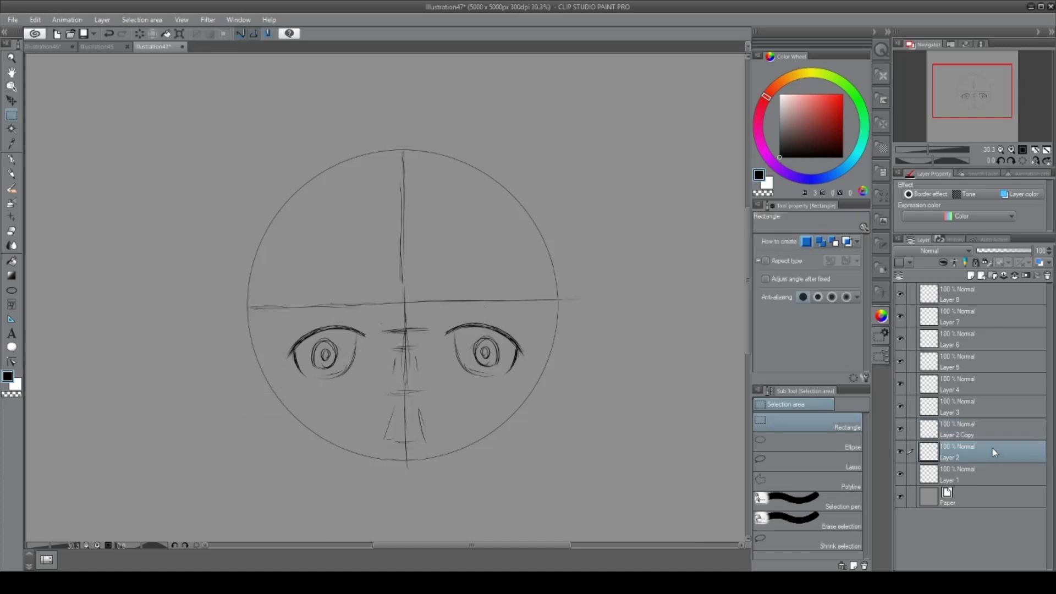
click(899, 451)
click(900, 451)
click(991, 425)
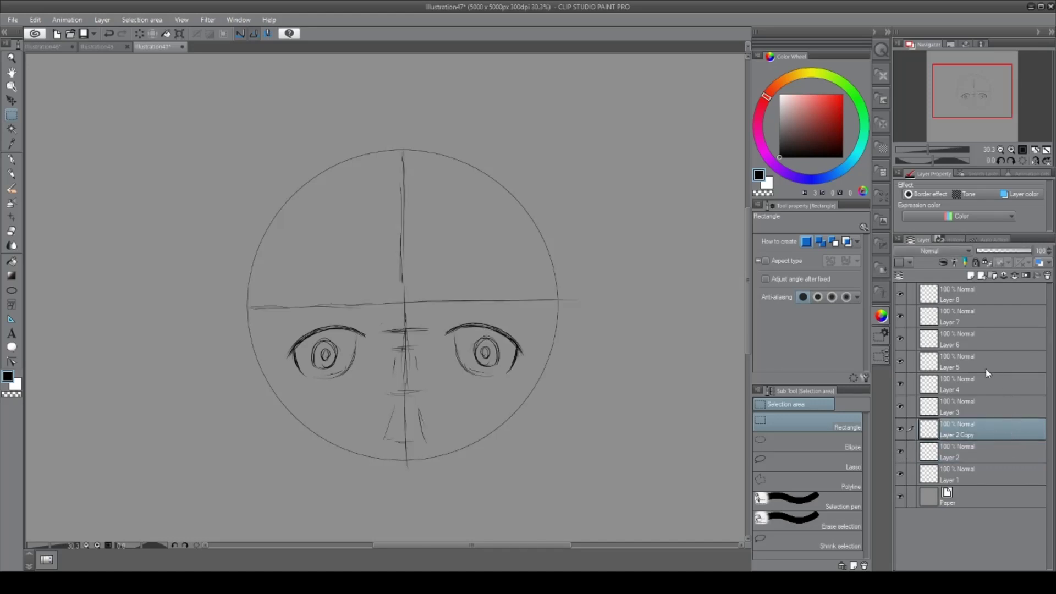
key(ctrl+e)
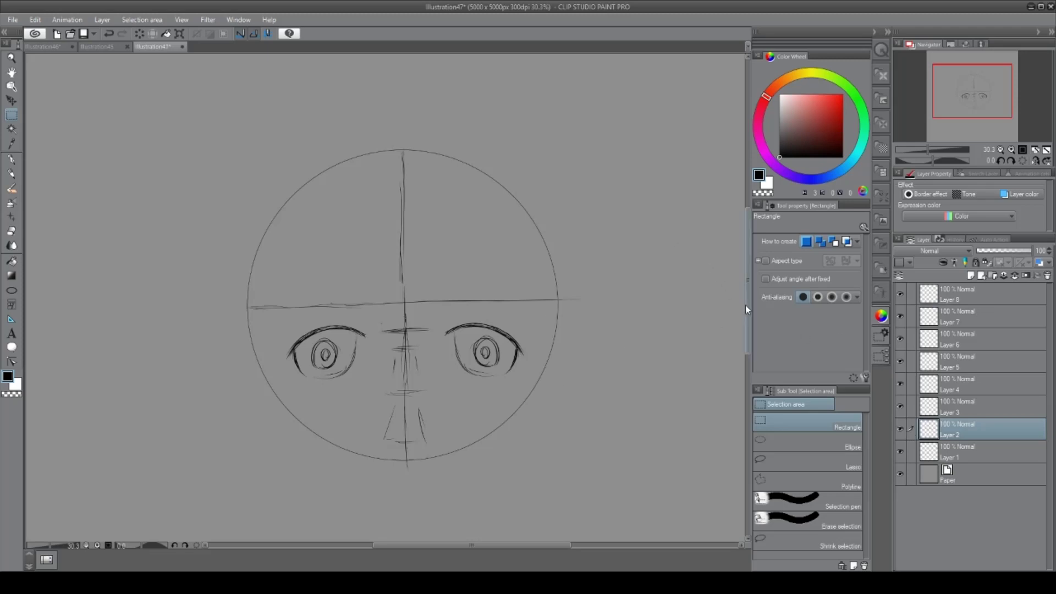
scroll(744, 305, down, 2)
drag(569, 322, 572, 371)
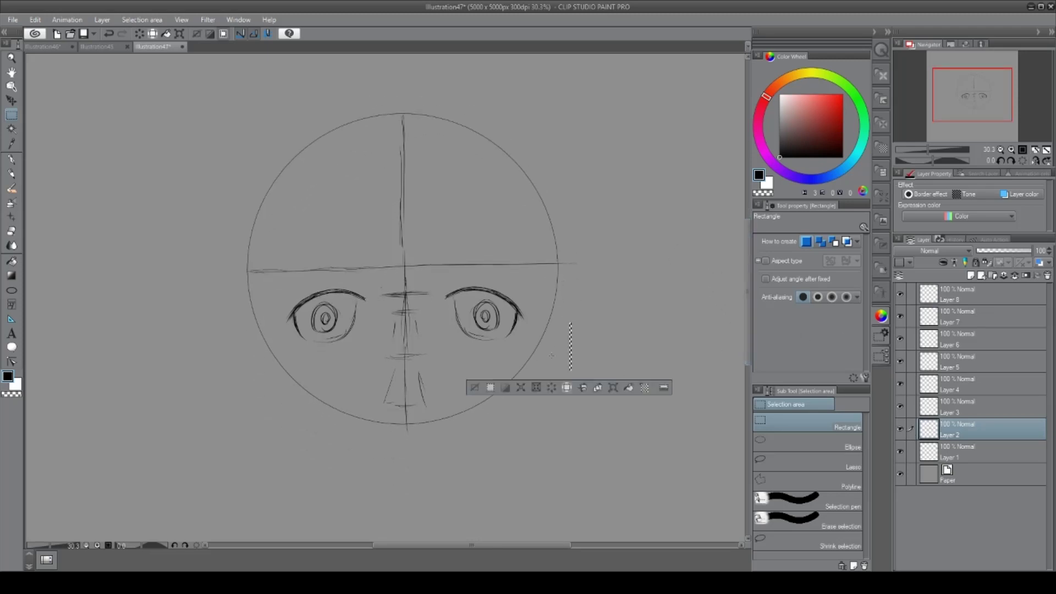
click(474, 354)
click(11, 160)
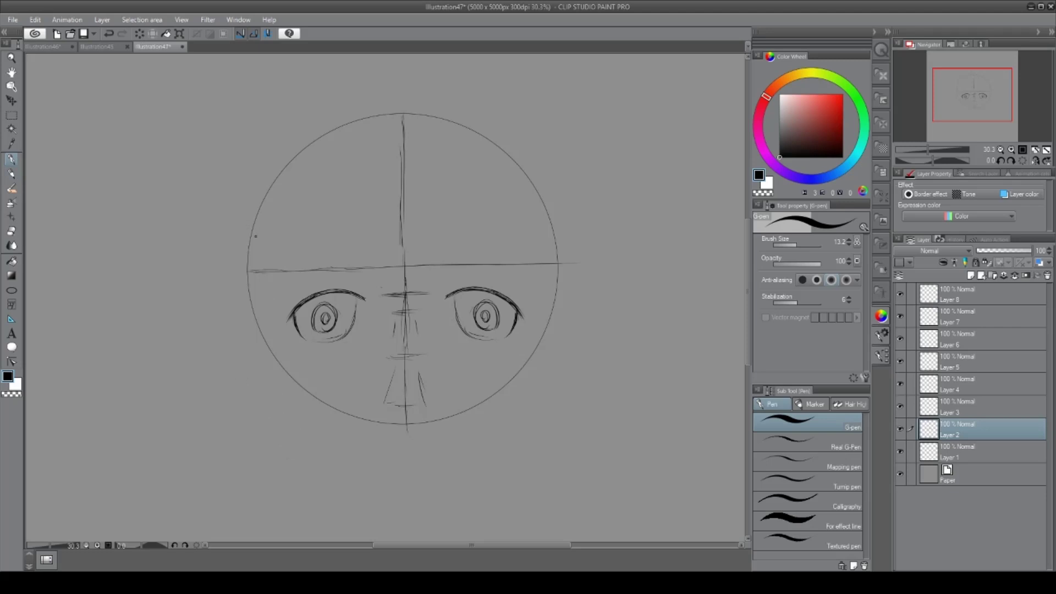
drag(251, 308, 291, 396)
drag(264, 330, 297, 418)
key(ctrl+z)
key(ctrl+z)
key(ctrl+z)
- Draw the left side of the face from the circle's edge down through the jaw corner towards the chin
drag(252, 311, 273, 360)
drag(258, 310, 302, 424)
mouse_move(266, 345)
mouse_down()
mouse_move(308, 444)
mouse_move(356, 473)
mouse_up()
mouse_move(302, 436)
mouse_down()
mouse_move(385, 485)
mouse_move(362, 472)
mouse_up()
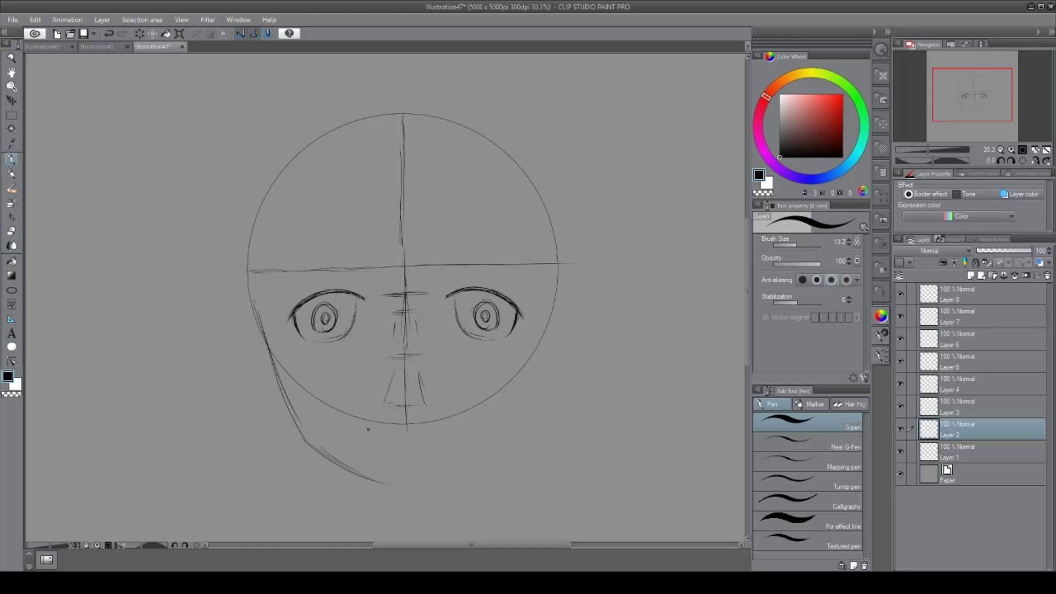
- Extend the centre line to the chin and draw the right cheek and jaw to close the face outline
mouse_move(407, 444)
mouse_down()
mouse_move(411, 491)
mouse_move(388, 486)
mouse_move(410, 490)
mouse_up()
drag(551, 313, 547, 339)
drag(547, 340, 533, 393)
mouse_move(409, 492)
mouse_down()
mouse_move(443, 486)
mouse_move(429, 488)
mouse_move(482, 470)
mouse_up()
drag(442, 481, 545, 432)
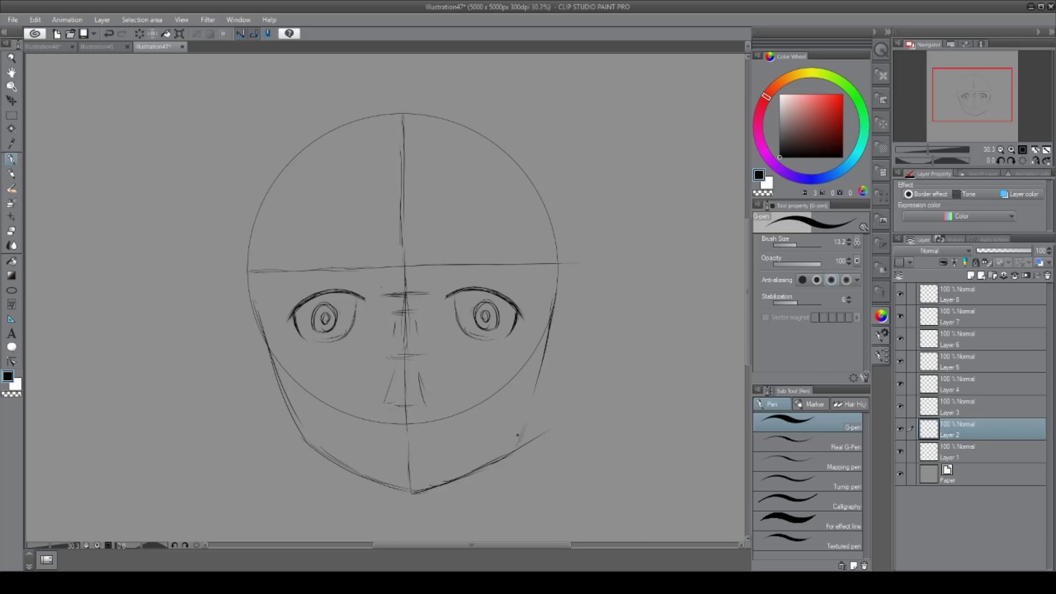
mouse_move(517, 435)
mouse_down()
mouse_move(535, 388)
mouse_move(521, 428)
mouse_up()
drag(551, 425, 519, 443)
- Sketch the mouth line just below the circle and add strokes at the inner corners of both eyes
mouse_move(384, 462)
mouse_down()
mouse_move(420, 434)
mouse_move(388, 430)
mouse_move(439, 436)
mouse_move(393, 431)
mouse_move(441, 436)
mouse_up()
mouse_move(388, 434)
mouse_down()
mouse_move(376, 441)
mouse_move(430, 435)
mouse_up()
drag(464, 290, 444, 307)
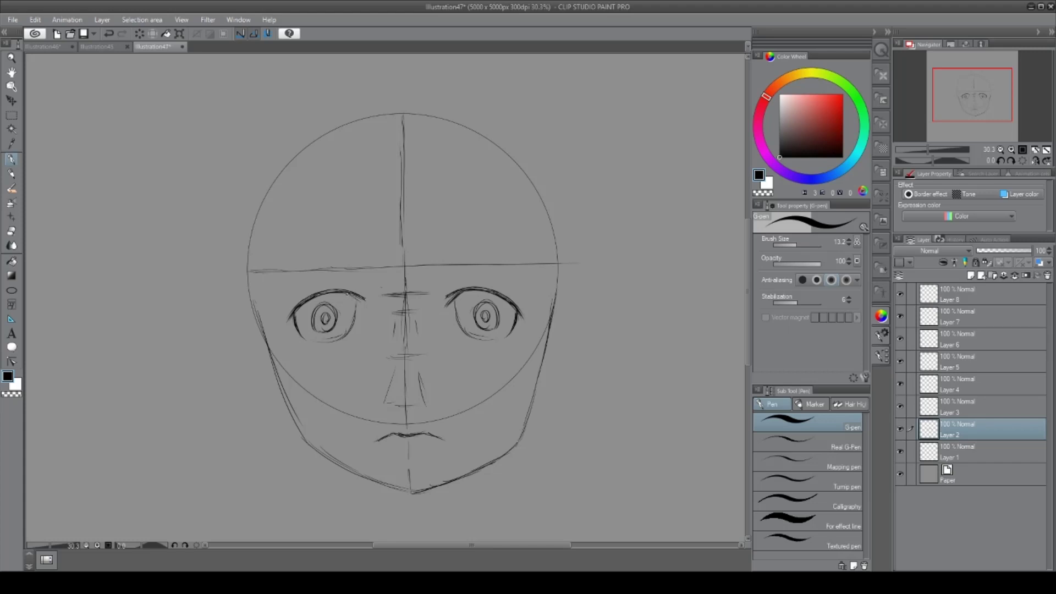
drag(361, 293, 350, 303)
scroll(385, 297, up, 3)
scroll(385, 297, down, 3)
scroll(353, 471, down, 2)
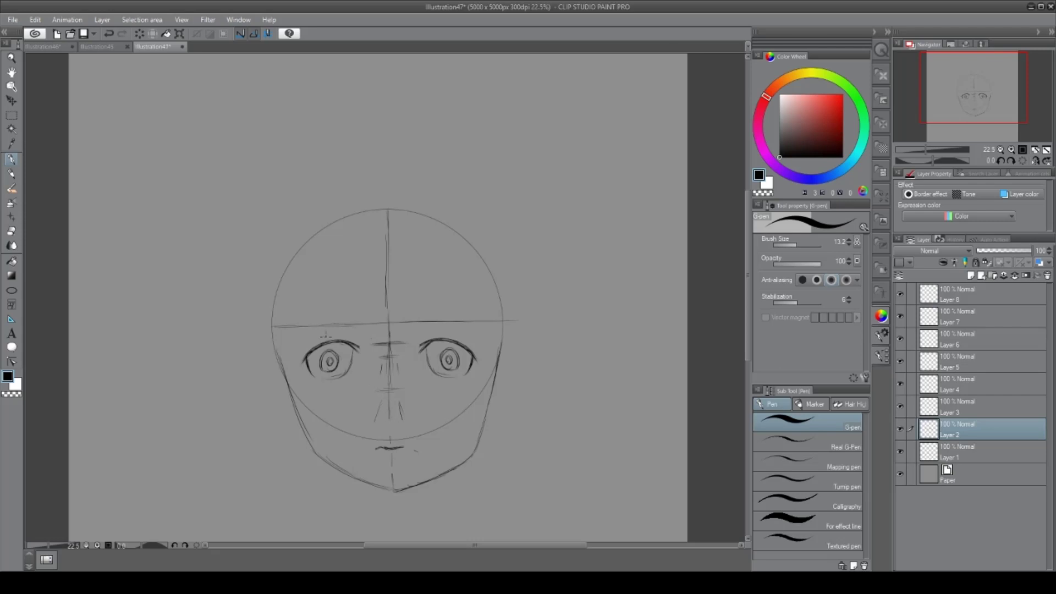
click(109, 34)
click(109, 34)
drag(385, 364, 378, 397)
key(ctrl+z)
key(ctrl+z)
key(ctrl+z)
- Draw the nose with its bridge line, base, and both nostril wings, and reinforce the upper left cheek line
mouse_move(392, 389)
mouse_down()
mouse_move(404, 427)
mouse_move(399, 376)
mouse_move(408, 414)
mouse_move(380, 427)
mouse_up()
mouse_move(381, 394)
mouse_down()
mouse_move(378, 417)
mouse_move(389, 424)
mouse_up()
drag(412, 417, 410, 431)
drag(367, 419, 370, 431)
drag(383, 391, 389, 422)
drag(279, 365, 287, 386)
drag(273, 347, 287, 390)
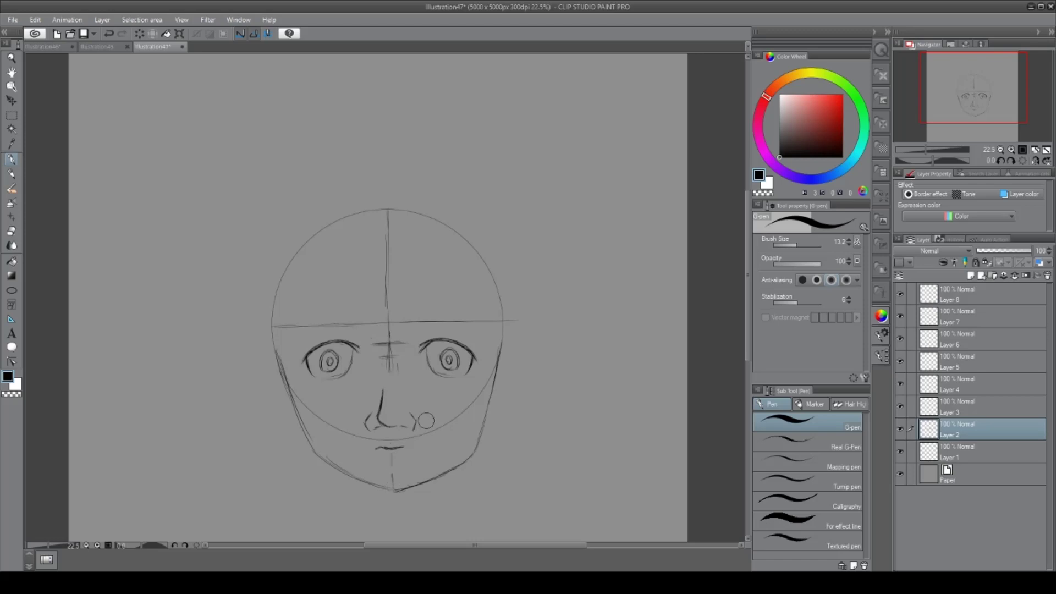
- Undo the last stroke and draw the upper and lower lips around the mouth line
key(ctrl+z)
drag(379, 451, 419, 456)
drag(393, 463, 411, 453)
drag(410, 463, 401, 466)
- Hide Layer 1, erase the cheek and jaw lines, and mark a lower chin position under the mouth
click(900, 451)
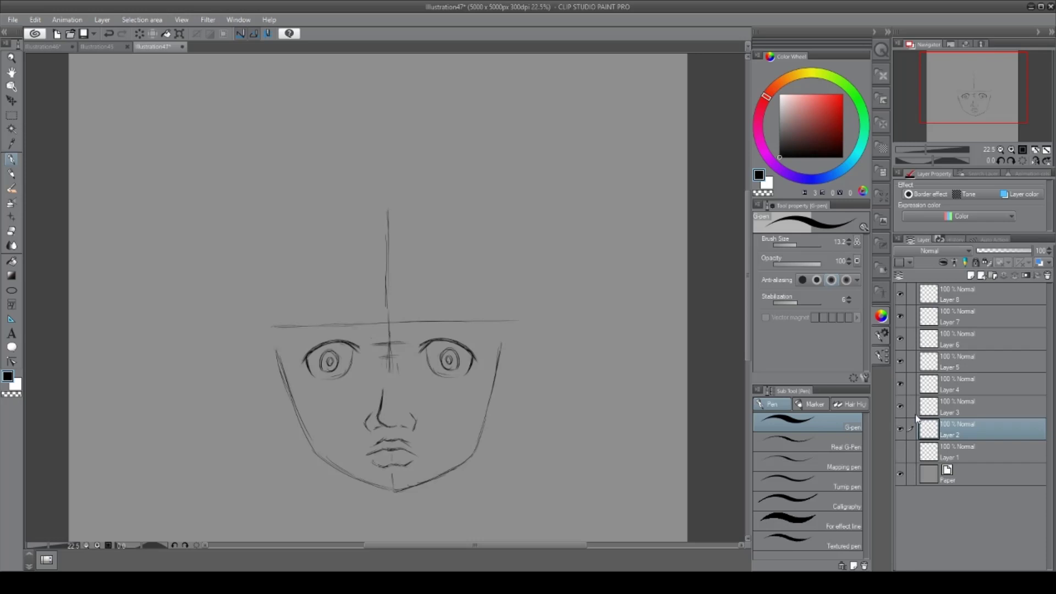
mouse_move(474, 451)
mouse_down()
mouse_move(414, 489)
mouse_move(358, 484)
mouse_move(319, 455)
mouse_move(389, 493)
mouse_up()
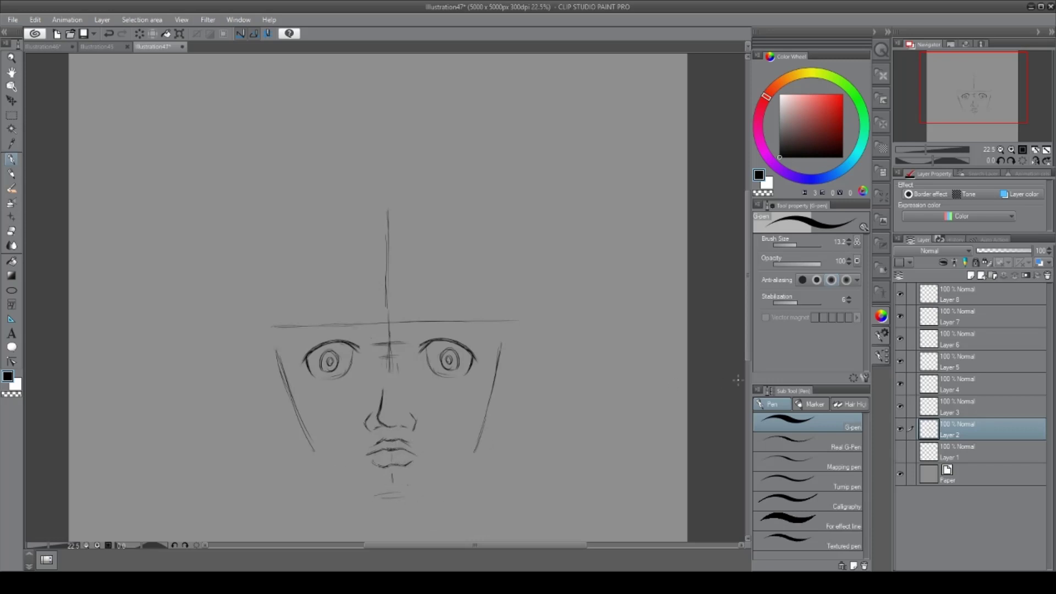
scroll(738, 379, down, 3)
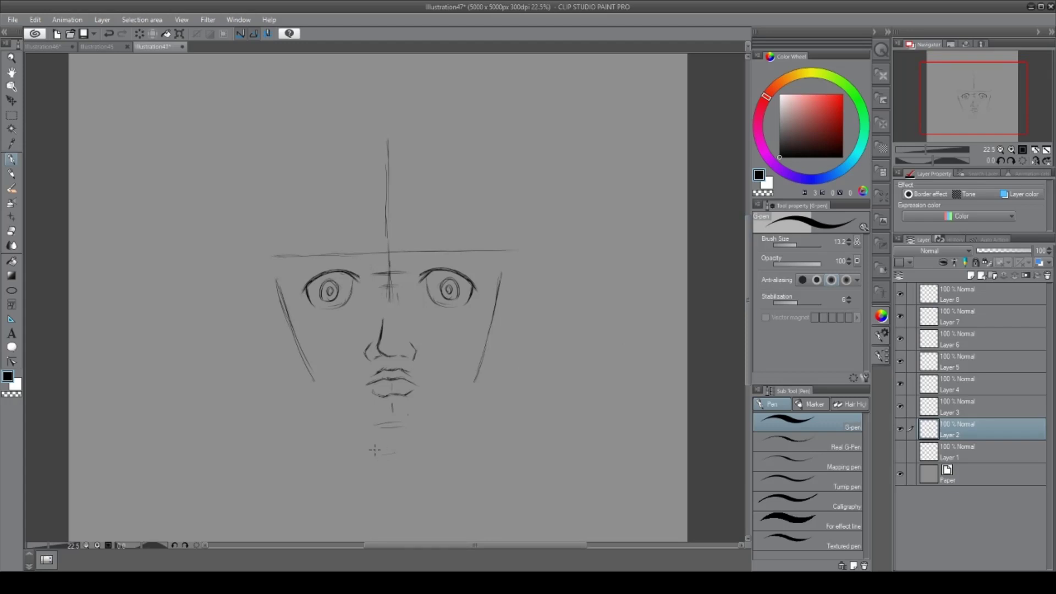
drag(375, 450, 406, 450)
mouse_move(294, 316)
mouse_down()
mouse_move(282, 296)
mouse_move(307, 369)
mouse_move(274, 277)
mouse_up()
mouse_move(502, 245)
mouse_down()
mouse_move(472, 360)
mouse_move(471, 394)
mouse_up()
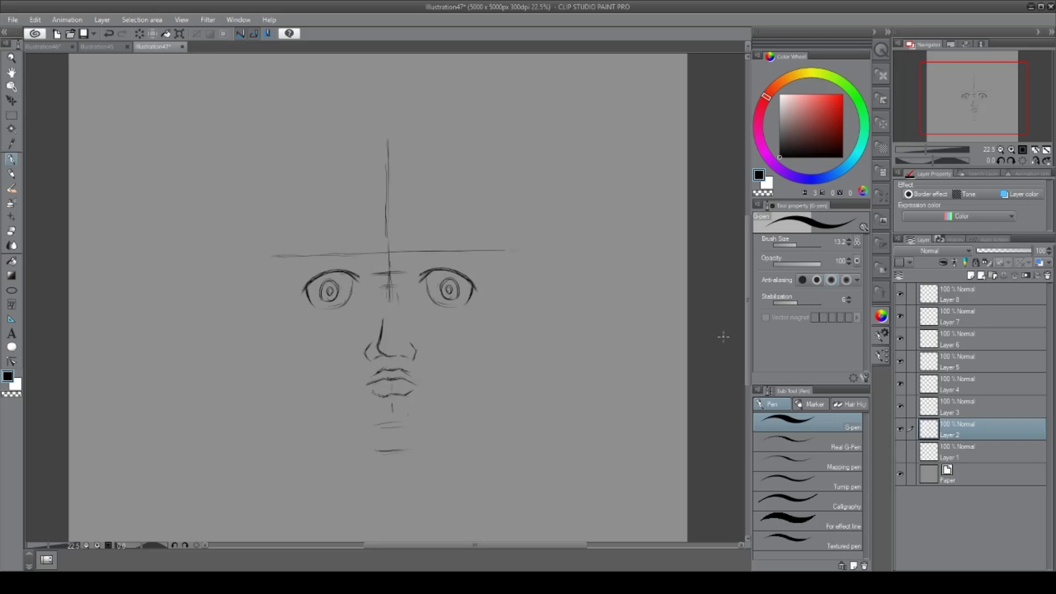
- Show Layer 1 and redraw the left cheek and jaw as a smooth curve down to the lower chin mark
click(900, 451)
drag(276, 272, 306, 380)
drag(279, 304, 295, 352)
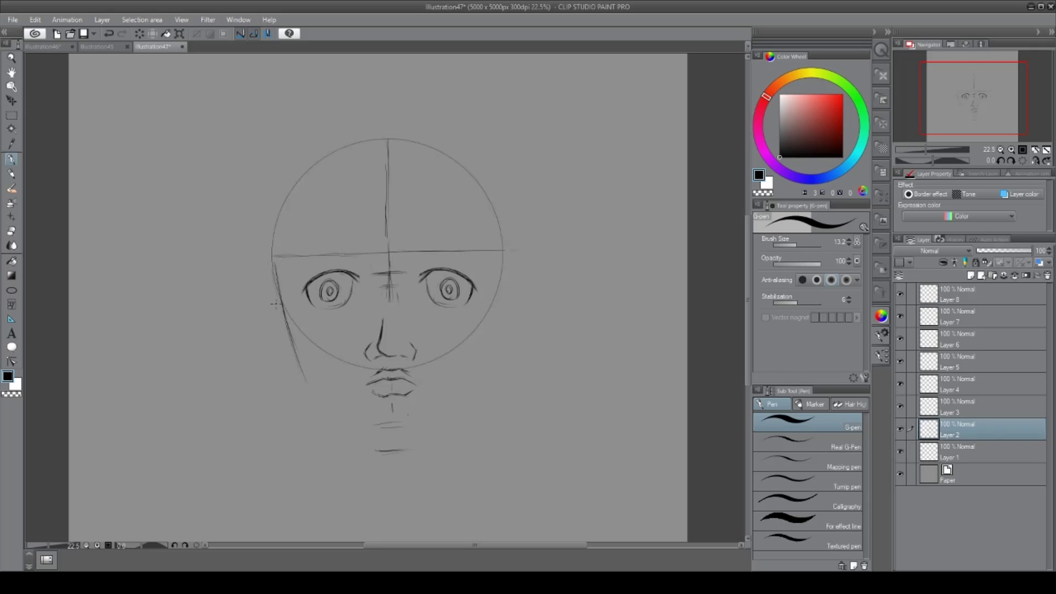
mouse_move(404, 452)
mouse_down()
mouse_move(341, 424)
mouse_move(377, 439)
mouse_move(342, 424)
mouse_move(369, 423)
mouse_move(328, 411)
mouse_up()
drag(300, 360, 315, 387)
drag(287, 328, 307, 376)
key(ctrl+z)
key(ctrl+z)
mouse_move(297, 356)
mouse_down()
mouse_move(324, 411)
mouse_move(360, 435)
mouse_up()
mouse_move(320, 404)
mouse_down()
mouse_move(350, 430)
mouse_move(341, 421)
mouse_up()
- Place a two-line symmetrical ruler vertically along the face's centre line on Layer 2
click(11, 304)
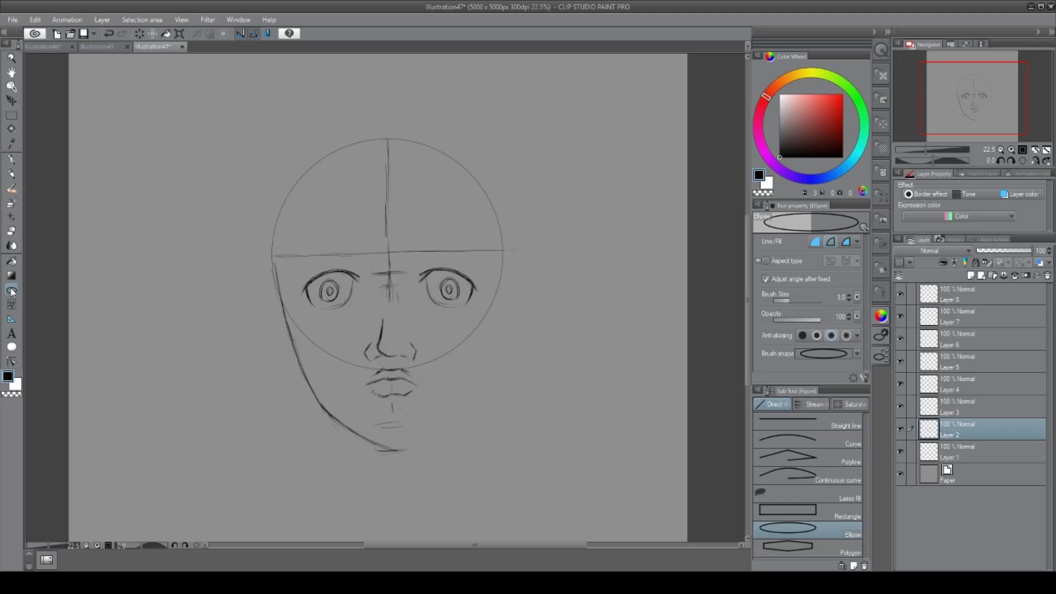
click(12, 317)
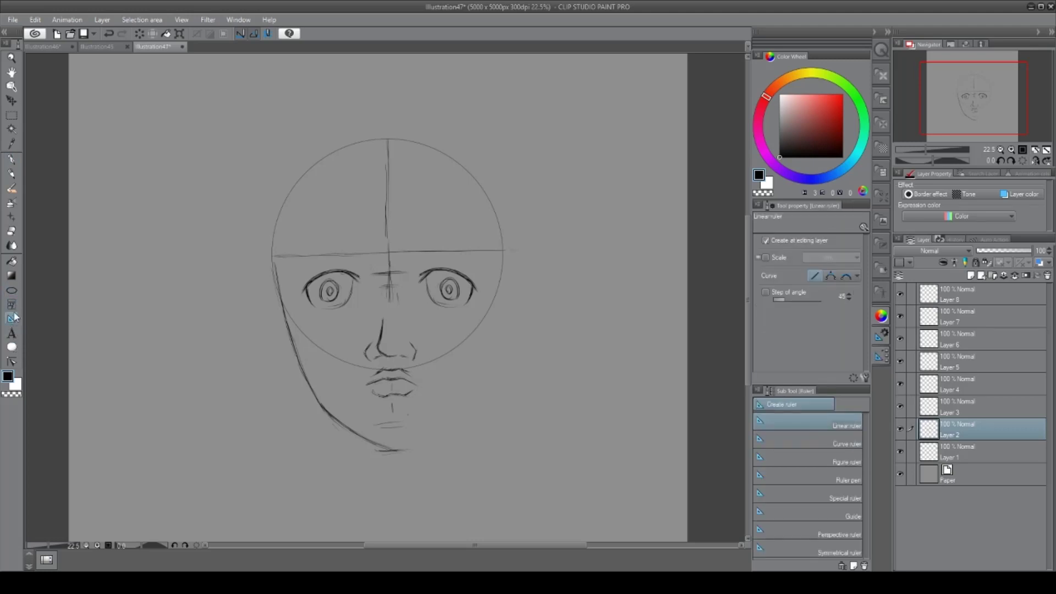
click(819, 549)
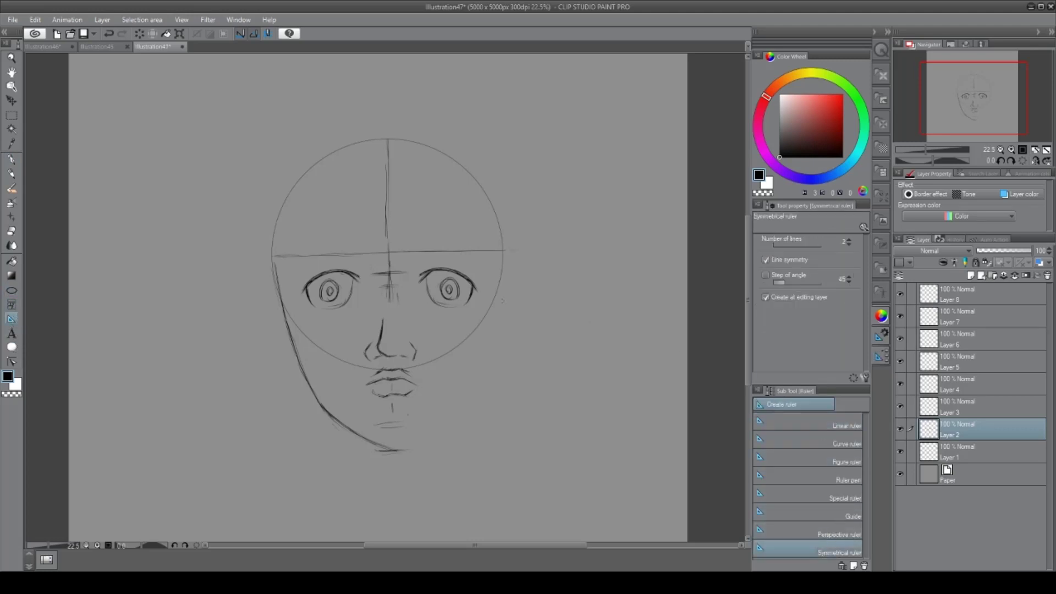
drag(389, 252, 395, 340)
- Trace the left jaw curve with the G-pen to mirror it onto the right side, and remove the symmetrical ruler
click(12, 159)
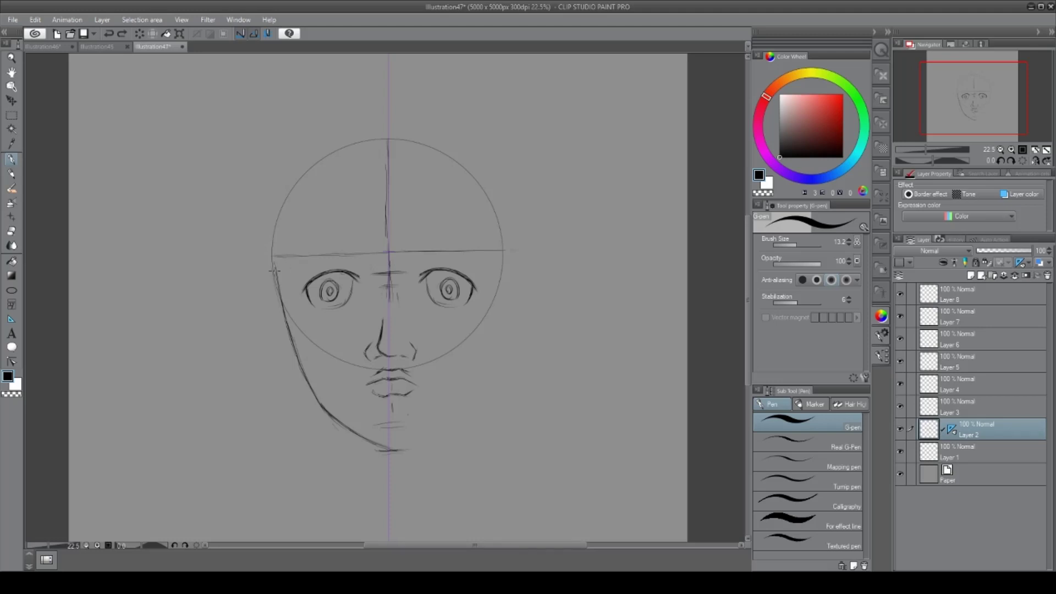
mouse_move(277, 269)
mouse_down()
mouse_move(292, 342)
mouse_move(319, 393)
mouse_move(299, 362)
mouse_move(336, 424)
mouse_move(323, 404)
mouse_move(392, 450)
mouse_up()
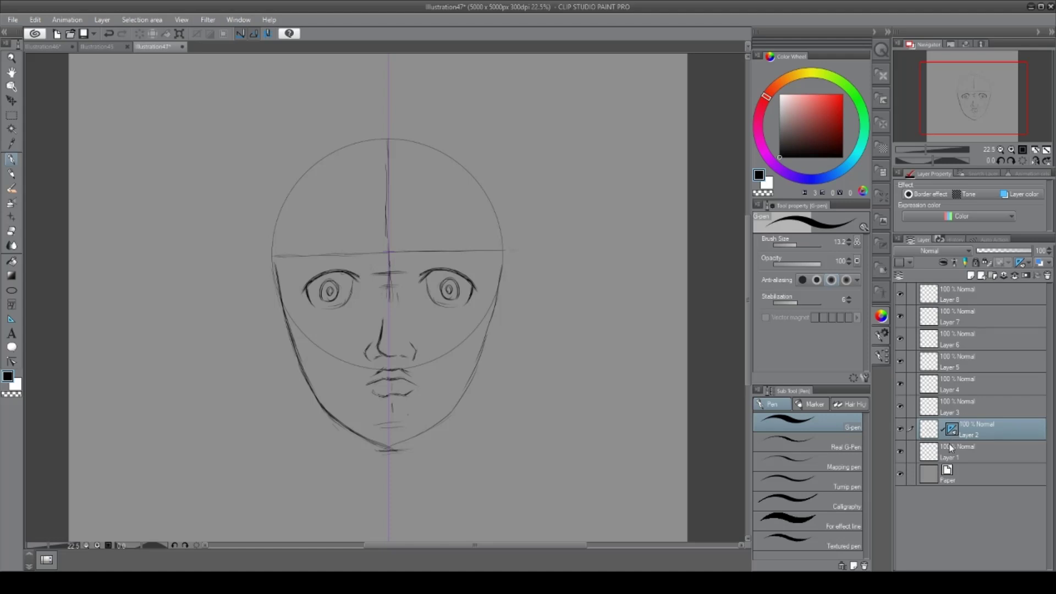
click(951, 430)
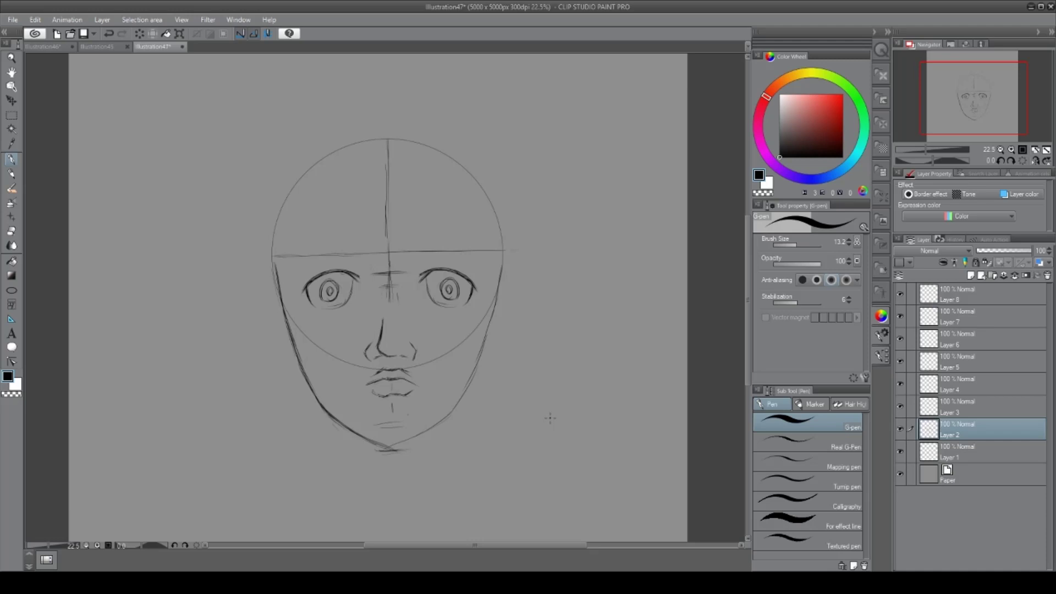
- Erase the guide marks at the nose bridge and above the chin, and hide Layer 1
mouse_move(388, 290)
mouse_down()
mouse_move(396, 281)
mouse_move(382, 283)
mouse_move(395, 289)
mouse_up()
key(ctrl+z)
key(ctrl+z)
click(900, 451)
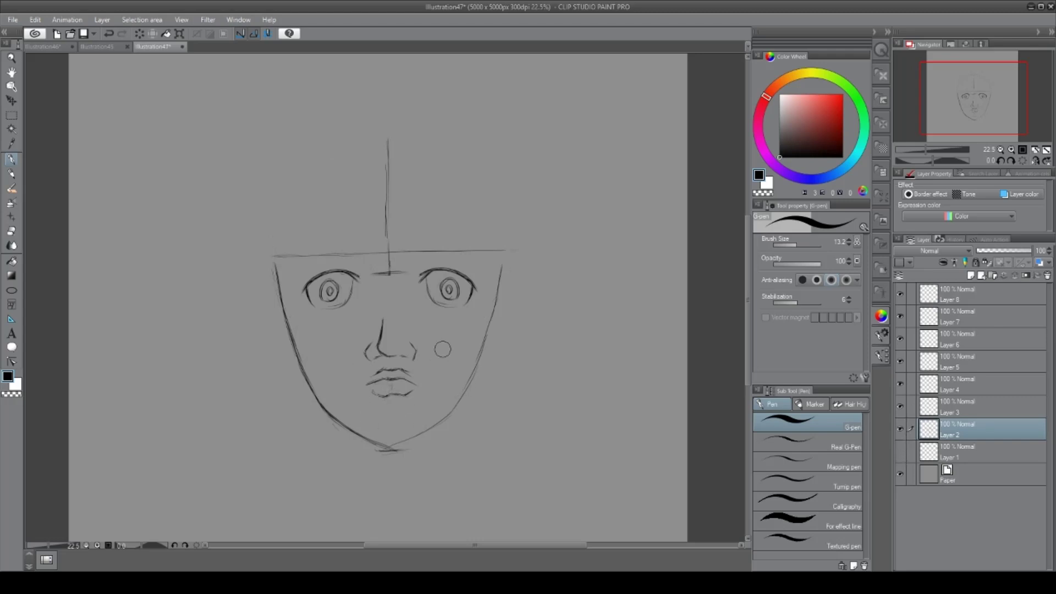
- Clean up the chin tip and darken the right cheek and jaw line to match the left side
drag(378, 447, 408, 443)
drag(363, 432, 362, 432)
drag(374, 442, 385, 447)
drag(502, 268, 471, 380)
mouse_move(407, 432)
mouse_down()
mouse_move(448, 418)
mouse_move(412, 439)
mouse_move(477, 370)
mouse_up()
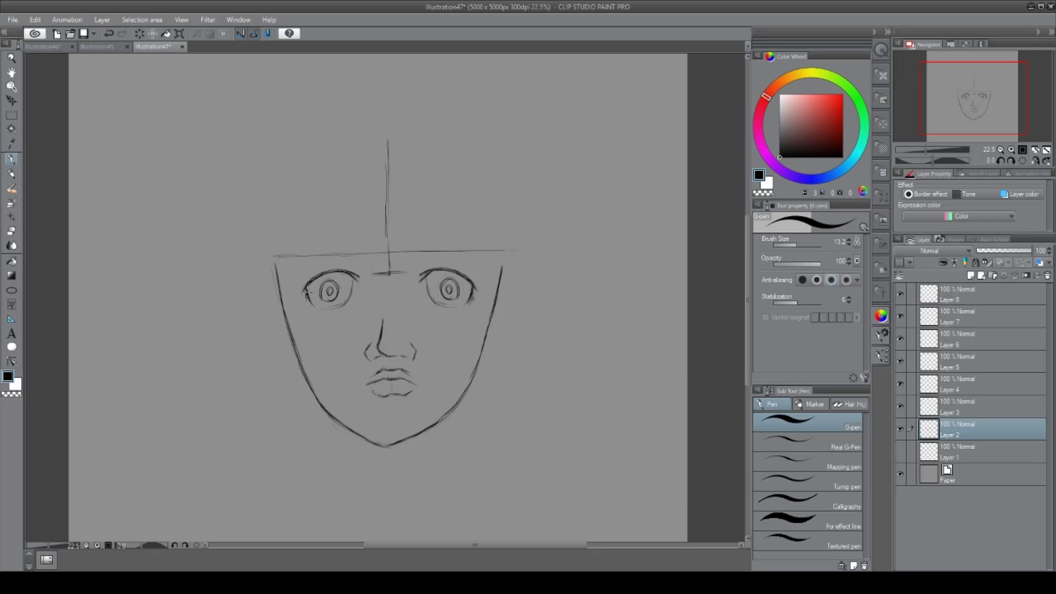
- Erase the side and lower outlines of both eyes and place a symmetrical ruler down the face's centre
drag(302, 286, 307, 301)
click(12, 319)
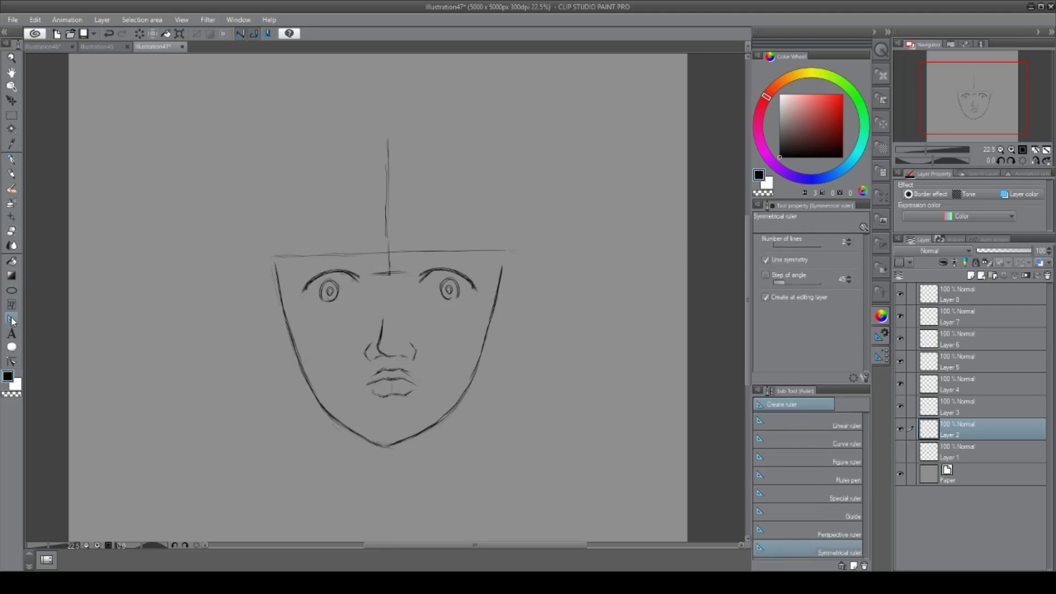
drag(389, 264, 391, 335)
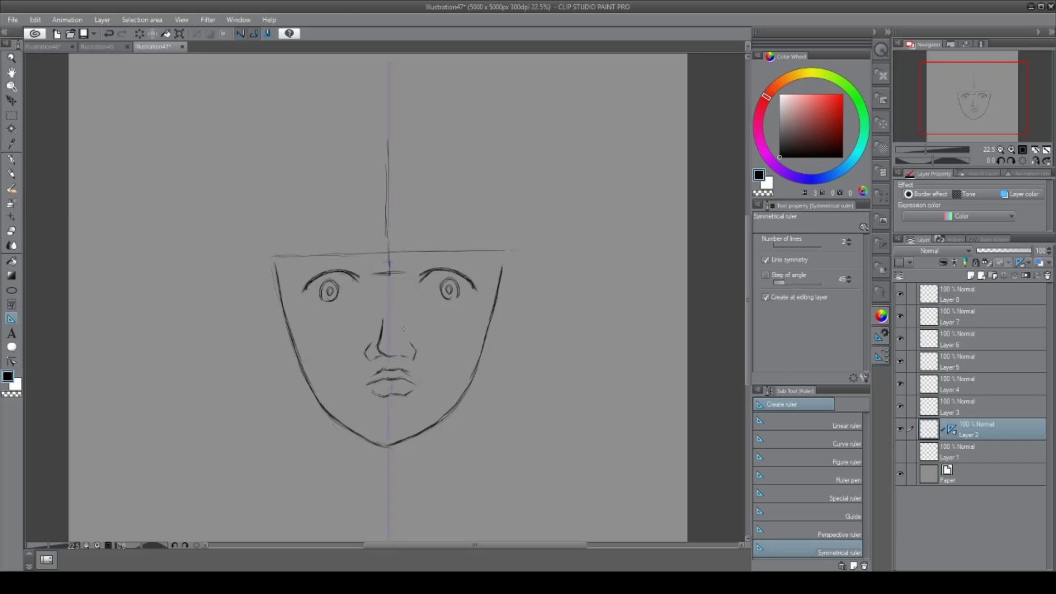
- Try lower outlines under both eyes with the G-pen, and clear the old irises beneath the upper lids
key(p)
drag(333, 311, 342, 307)
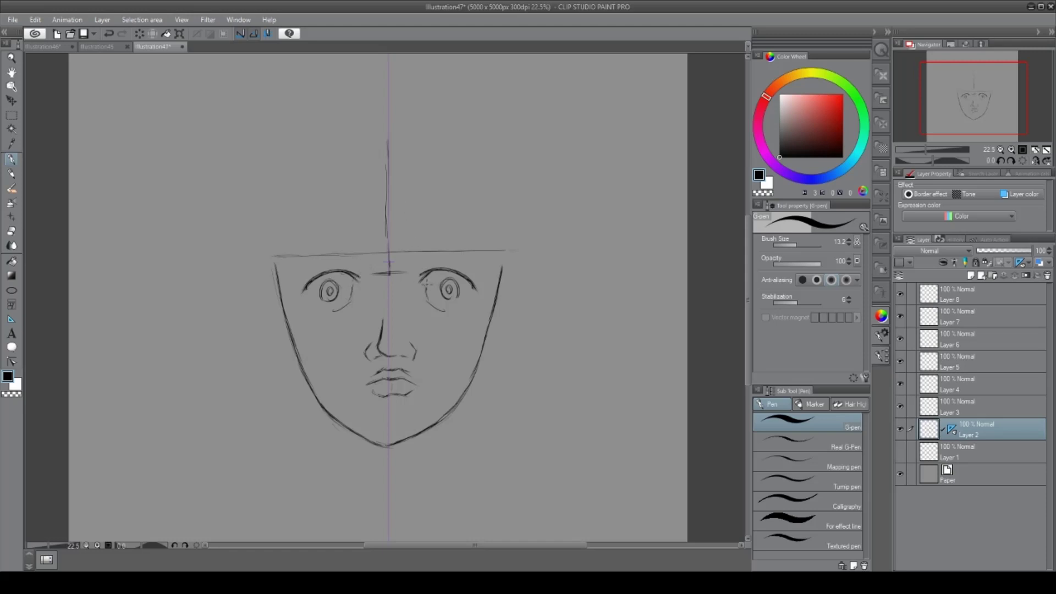
drag(422, 282, 437, 309)
key(ctrl+z)
mouse_move(440, 292)
mouse_down()
mouse_move(451, 283)
mouse_move(446, 296)
mouse_up()
drag(325, 292, 340, 302)
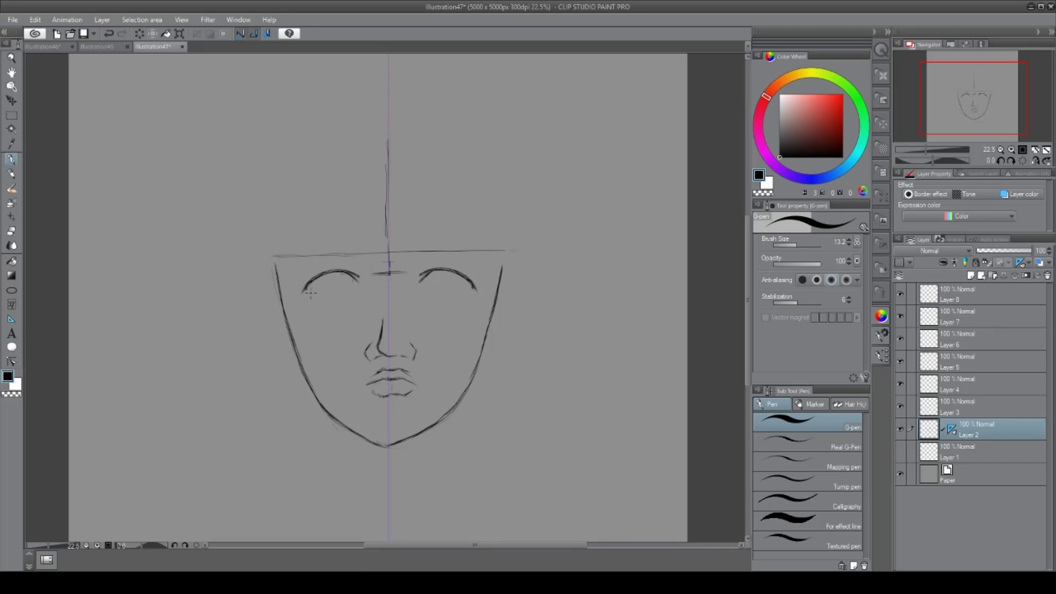
- Redraw both eyes symmetrically with round irises, dark pupils, lower lids and short lashes at the outer corners
mouse_move(322, 305)
mouse_down()
mouse_move(309, 296)
mouse_move(307, 307)
mouse_move(311, 299)
mouse_up()
drag(309, 295, 319, 298)
drag(355, 291, 358, 277)
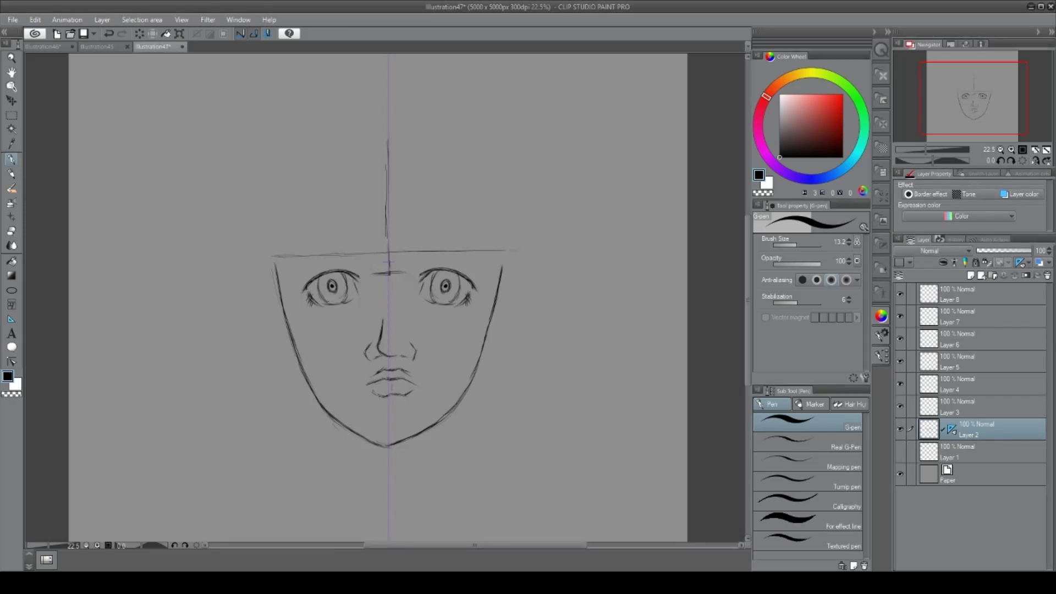
- Make Layer 3 the drawing layer, show Layer 1, and mark the top of the hair above the circle
click(900, 429)
click(900, 429)
click(989, 406)
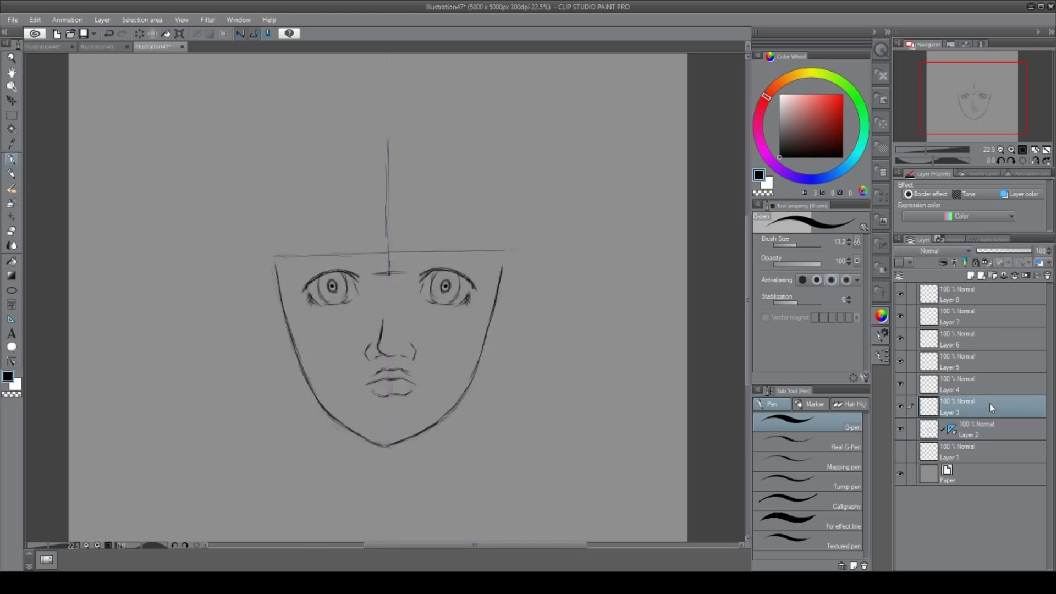
mouse_move(572, 394)
mouse_down()
mouse_move(573, 424)
mouse_move(576, 401)
mouse_move(544, 394)
mouse_move(493, 409)
mouse_move(434, 470)
mouse_move(577, 393)
mouse_move(569, 432)
mouse_move(549, 390)
mouse_move(411, 473)
mouse_move(468, 451)
mouse_move(431, 481)
mouse_move(498, 395)
mouse_move(428, 461)
mouse_move(521, 397)
mouse_move(463, 451)
mouse_move(550, 397)
mouse_up()
drag(752, 264, 742, 240)
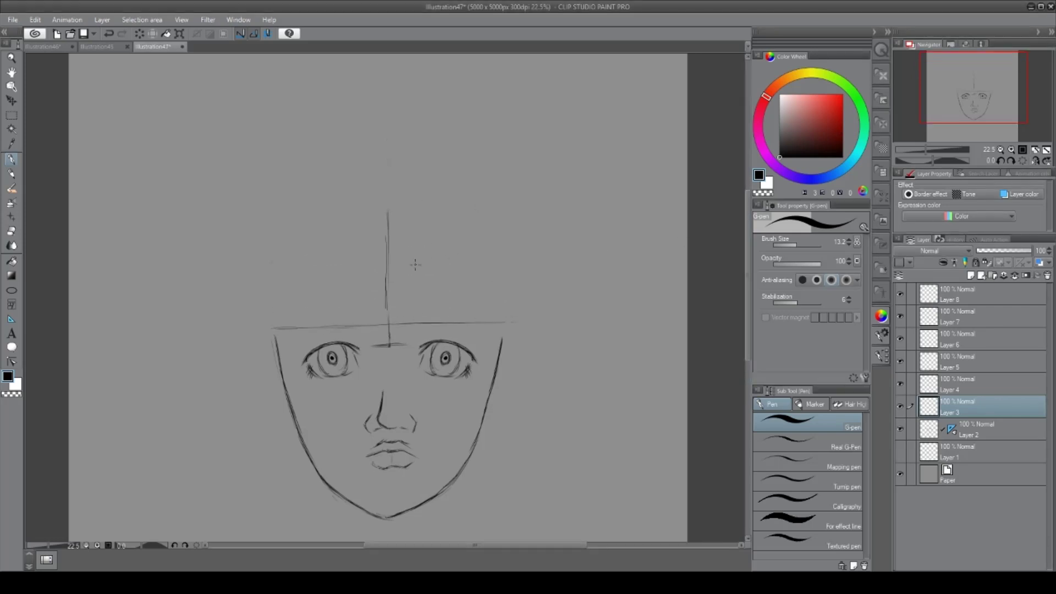
click(901, 450)
drag(377, 116, 390, 118)
mouse_move(381, 141)
mouse_down()
mouse_move(394, 137)
mouse_move(382, 110)
mouse_move(389, 116)
mouse_up()
- Try a tall hairline contour from above the circle down the left side to the brow line, and undo the strokes
mouse_move(288, 339)
mouse_down()
mouse_move(282, 286)
mouse_move(344, 173)
mouse_move(301, 242)
mouse_move(343, 183)
mouse_up()
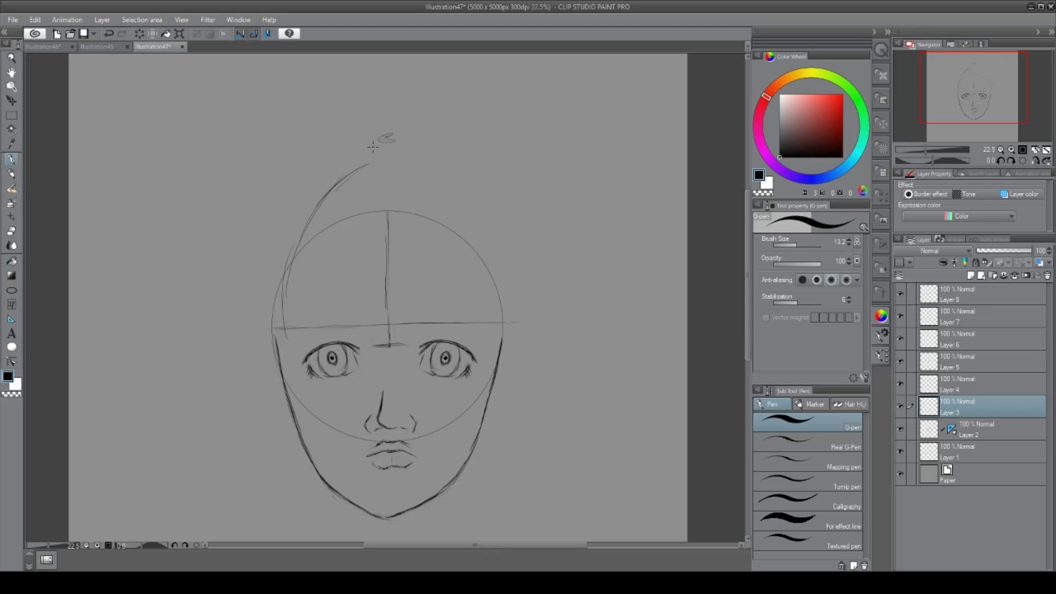
drag(373, 147, 292, 258)
drag(330, 181, 297, 263)
drag(282, 334, 289, 254)
drag(319, 198, 284, 316)
mouse_move(303, 223)
mouse_down()
mouse_move(291, 273)
mouse_move(368, 150)
mouse_up()
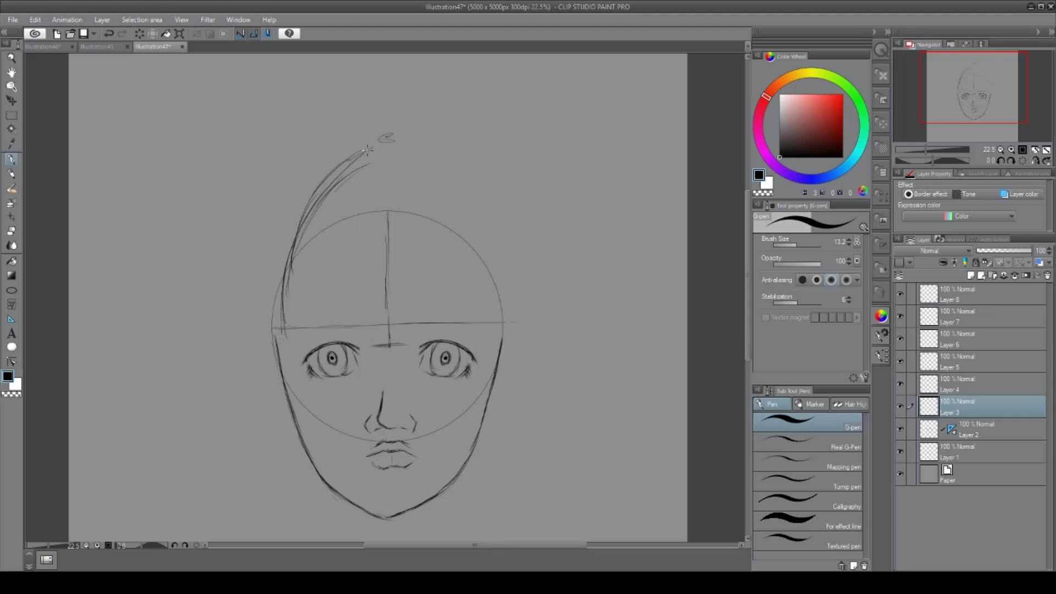
mouse_move(311, 203)
mouse_down()
mouse_move(367, 149)
mouse_move(322, 183)
mouse_move(373, 148)
mouse_up()
key(ctrl+z)
key(ctrl+z)
key(ctrl+z)
key(ctrl+z)
key(ctrl+z)
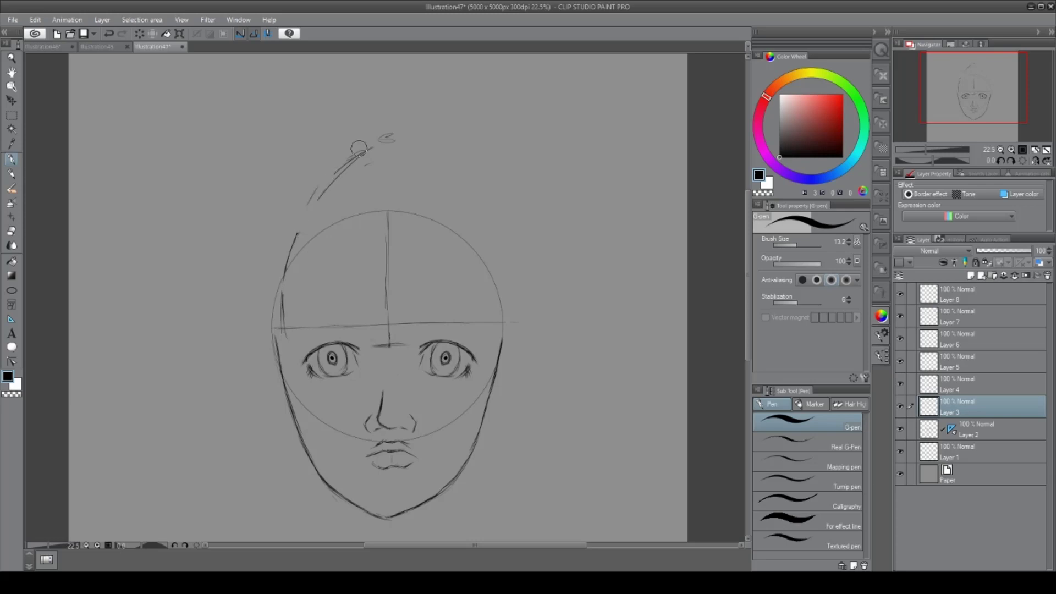
- Try a pointed hairline contour rising high above the circle and running down both sides of the head
mouse_move(372, 146)
mouse_down()
mouse_move(298, 238)
mouse_move(329, 186)
mouse_move(298, 235)
mouse_up()
mouse_move(343, 171)
mouse_down()
mouse_move(310, 207)
mouse_move(284, 332)
mouse_up()
drag(285, 272, 282, 347)
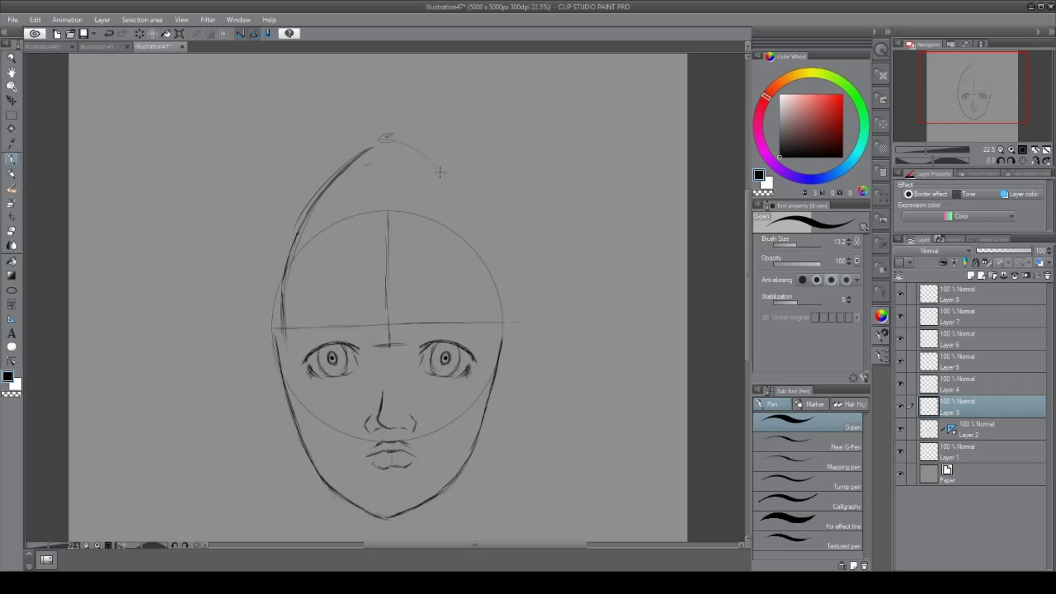
drag(441, 166, 466, 219)
mouse_move(484, 339)
mouse_down()
mouse_move(492, 265)
mouse_move(487, 318)
mouse_move(497, 322)
mouse_move(490, 254)
mouse_up()
mouse_move(405, 146)
mouse_down()
mouse_move(461, 186)
mouse_move(414, 147)
mouse_move(419, 155)
mouse_move(401, 141)
mouse_move(374, 146)
mouse_move(414, 152)
mouse_up()
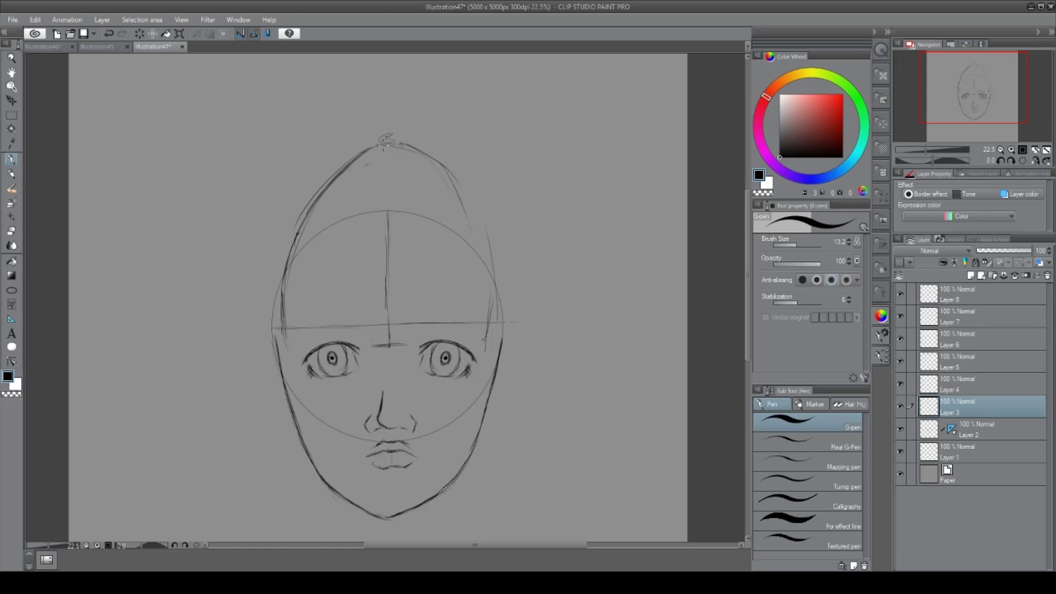
- Try a rounder top for the tall hairline contour, reworking its upper left curve
mouse_move(401, 134)
mouse_down()
mouse_move(348, 158)
mouse_move(429, 156)
mouse_move(381, 149)
mouse_move(338, 168)
mouse_move(349, 167)
mouse_up()
drag(340, 168, 303, 203)
drag(388, 153, 338, 174)
drag(328, 182, 313, 201)
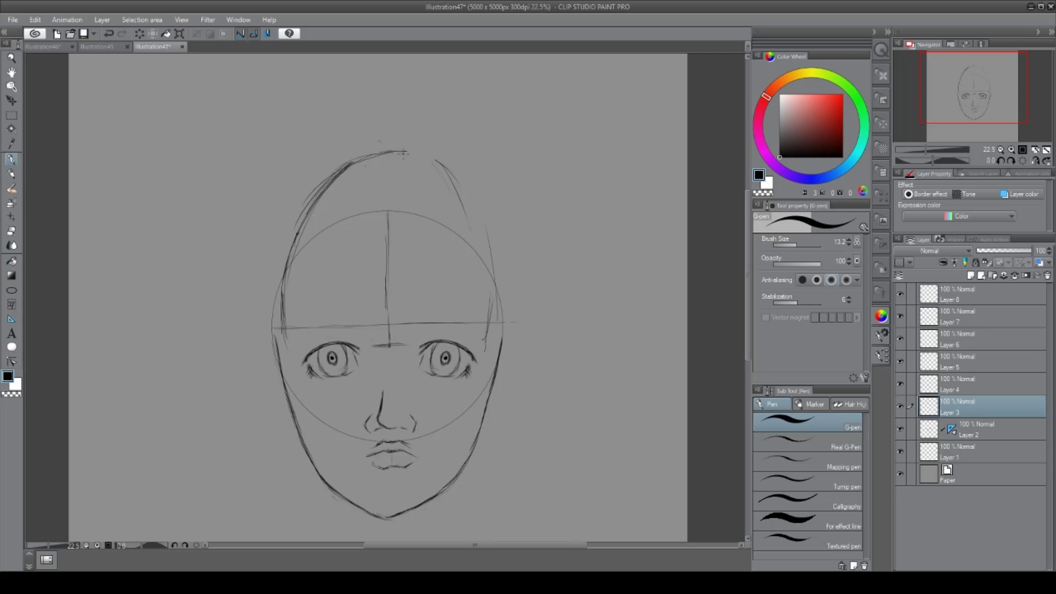
- Clear the tall hairline contour and redraw the short mark for the top of the hair
mouse_move(401, 151)
mouse_down()
mouse_move(477, 183)
mouse_move(503, 253)
mouse_up()
drag(371, 140, 404, 138)
mouse_move(337, 161)
mouse_down()
mouse_move(279, 304)
mouse_move(290, 295)
mouse_move(285, 258)
mouse_move(335, 161)
mouse_move(416, 159)
mouse_move(486, 252)
mouse_move(475, 227)
mouse_move(488, 207)
mouse_move(503, 267)
mouse_move(490, 309)
mouse_move(506, 249)
mouse_move(491, 193)
mouse_move(440, 170)
mouse_move(499, 237)
mouse_up()
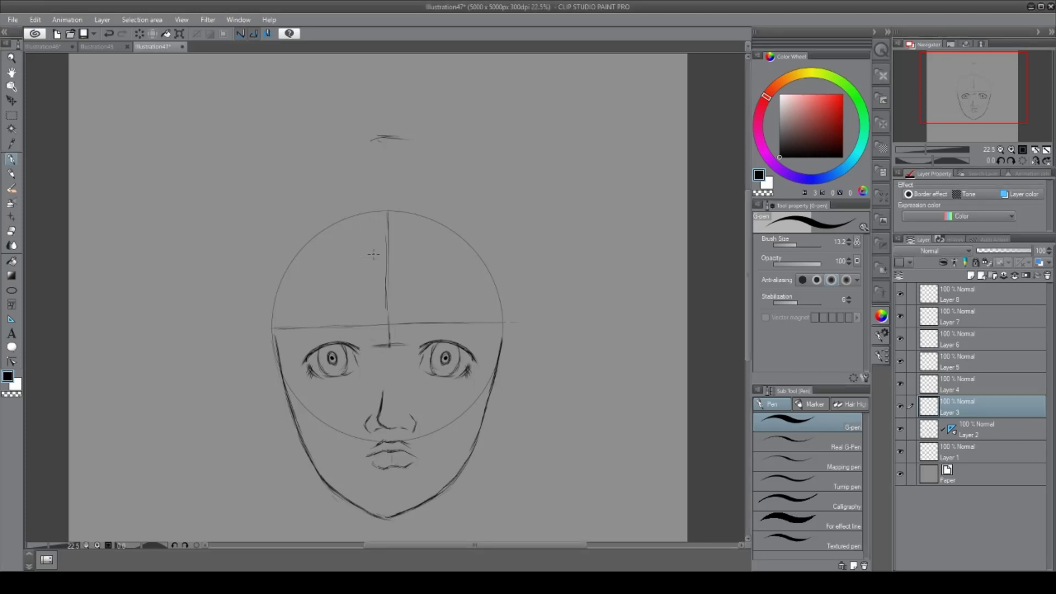
- Sketch a lower hairline arching just above the circle and down both temples to the horizontal guide line
mouse_move(370, 192)
mouse_down()
mouse_move(396, 188)
mouse_move(347, 208)
mouse_move(306, 287)
mouse_up()
drag(301, 328, 349, 196)
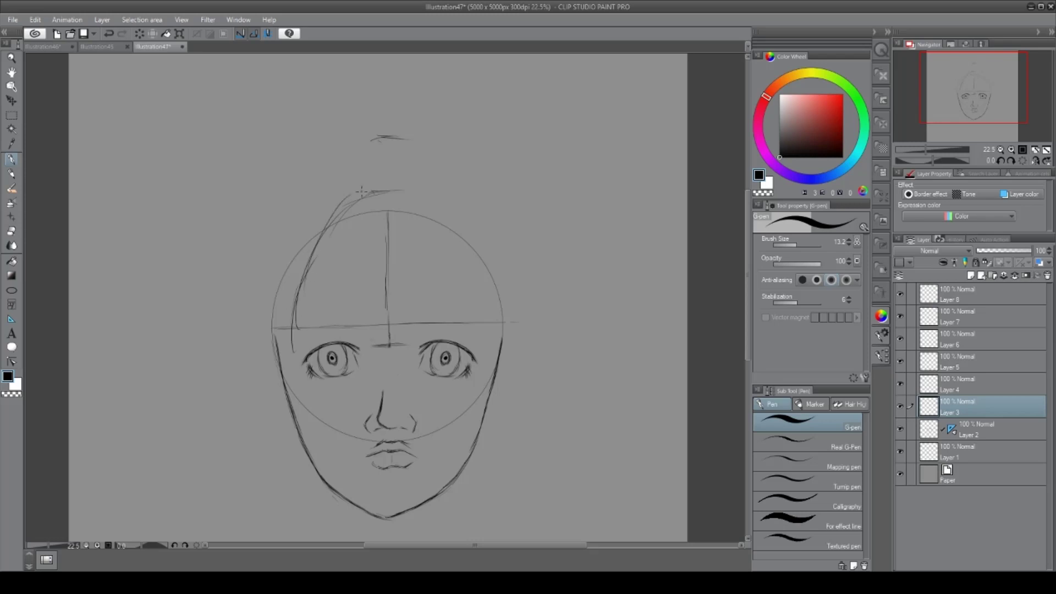
mouse_move(299, 287)
mouse_down()
mouse_move(348, 209)
mouse_move(422, 195)
mouse_move(479, 259)
mouse_move(489, 322)
mouse_up()
drag(487, 284, 499, 333)
drag(485, 294, 497, 338)
- Try darkening the left side of the hairline with repeated strokes, and undo them
mouse_move(368, 193)
mouse_down()
mouse_move(320, 231)
mouse_move(306, 269)
mouse_up()
drag(333, 222, 291, 295)
drag(295, 304, 288, 314)
mouse_move(337, 212)
mouse_down()
mouse_move(292, 350)
mouse_move(297, 294)
mouse_up()
mouse_move(396, 193)
mouse_down()
mouse_move(347, 212)
mouse_move(356, 198)
mouse_up()
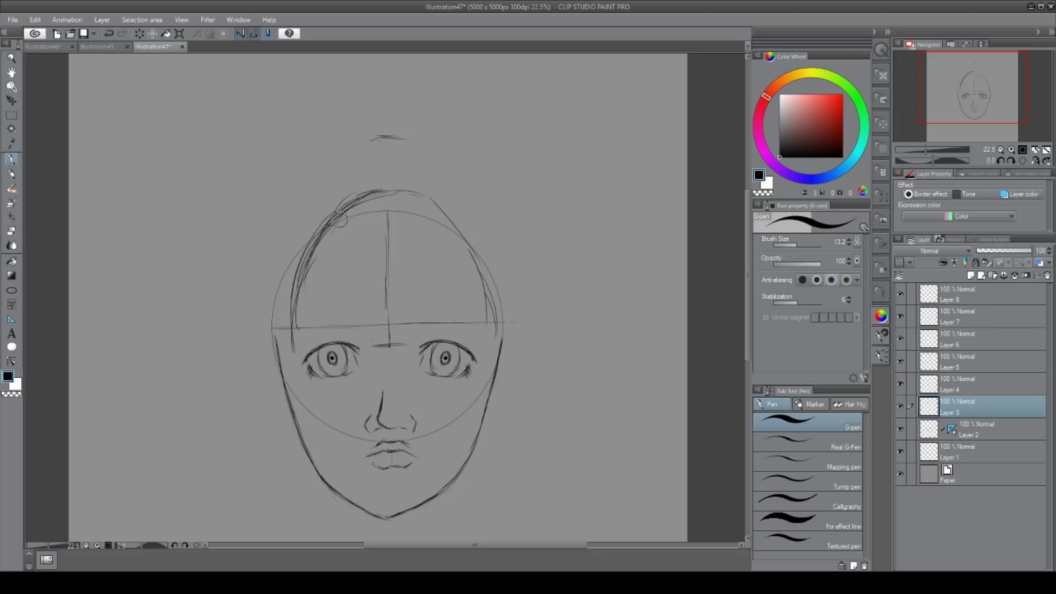
key(ctrl+z)
key(ctrl+z)
key(ctrl+z)
key(ctrl+z)
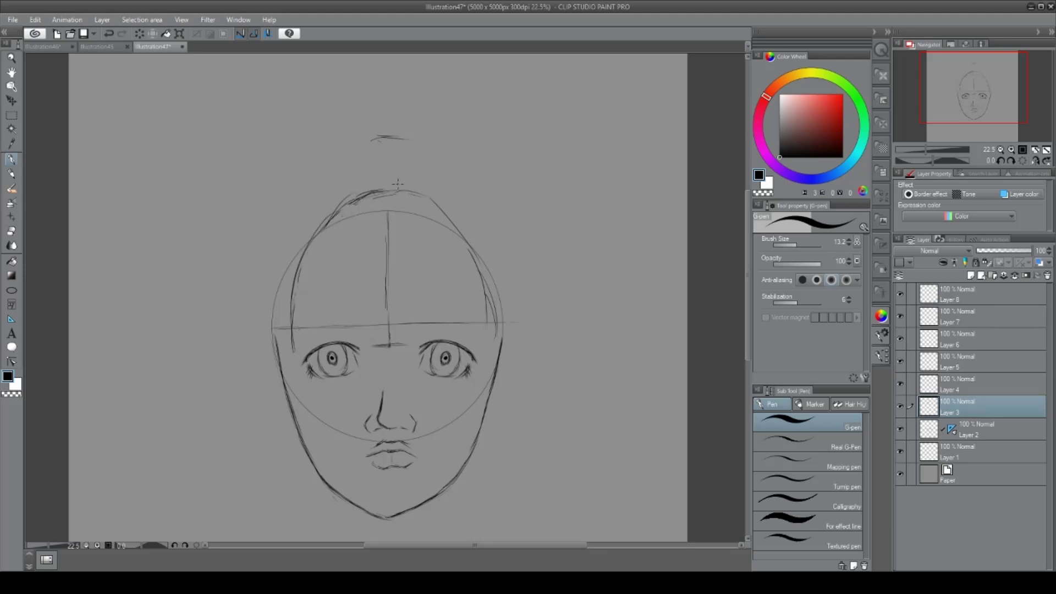
- Strengthen the right side of the hairline and add a tapered hair strand at the left temple
mouse_move(440, 209)
mouse_down()
mouse_move(429, 196)
mouse_move(476, 256)
mouse_move(495, 308)
mouse_up()
mouse_move(424, 194)
mouse_down()
mouse_move(472, 236)
mouse_move(452, 213)
mouse_move(493, 286)
mouse_move(487, 267)
mouse_move(498, 321)
mouse_up()
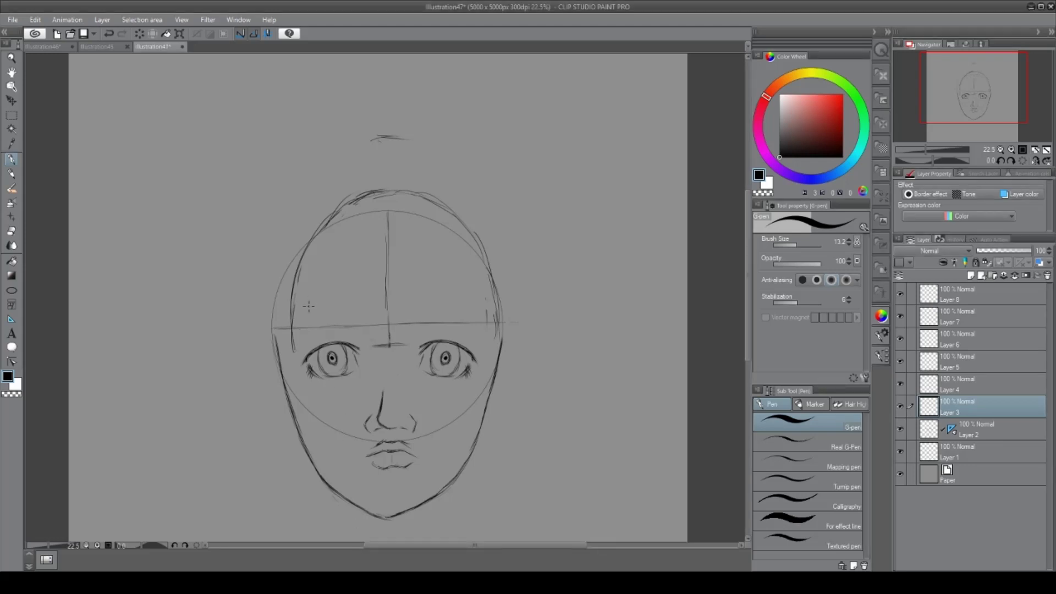
mouse_move(294, 278)
mouse_down()
mouse_move(285, 307)
mouse_move(297, 303)
mouse_move(284, 298)
mouse_move(281, 327)
mouse_up()
key(ctrl+z)
mouse_move(289, 266)
mouse_down()
mouse_move(301, 253)
mouse_move(293, 305)
mouse_move(280, 304)
mouse_up()
mouse_move(297, 352)
mouse_down()
mouse_move(283, 317)
mouse_move(306, 265)
mouse_up()
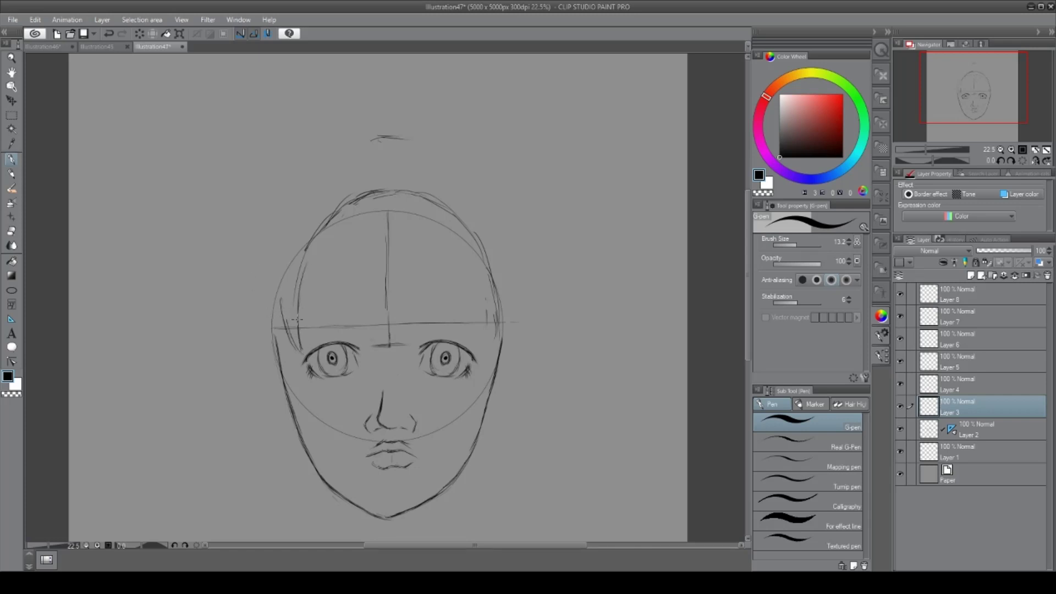
- Draw the left bangs sweeping from the left temple down across the forehead toward the nose bridge
mouse_move(291, 325)
mouse_down()
mouse_move(322, 231)
mouse_move(346, 316)
mouse_up()
mouse_move(311, 258)
mouse_down()
mouse_move(367, 335)
mouse_move(362, 328)
mouse_up()
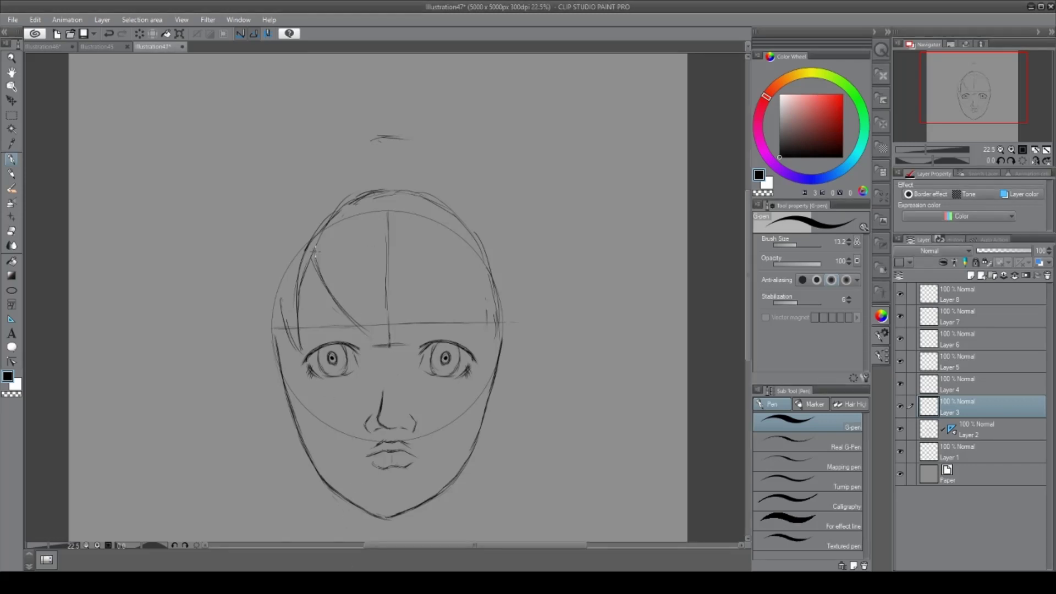
mouse_move(314, 253)
mouse_down()
mouse_move(298, 297)
mouse_move(308, 242)
mouse_move(348, 312)
mouse_up()
mouse_move(305, 284)
mouse_down()
mouse_move(297, 303)
mouse_move(302, 294)
mouse_move(350, 334)
mouse_up()
mouse_move(312, 277)
mouse_down()
mouse_move(335, 310)
mouse_move(330, 282)
mouse_move(352, 271)
mouse_move(367, 344)
mouse_up()
drag(360, 308, 371, 345)
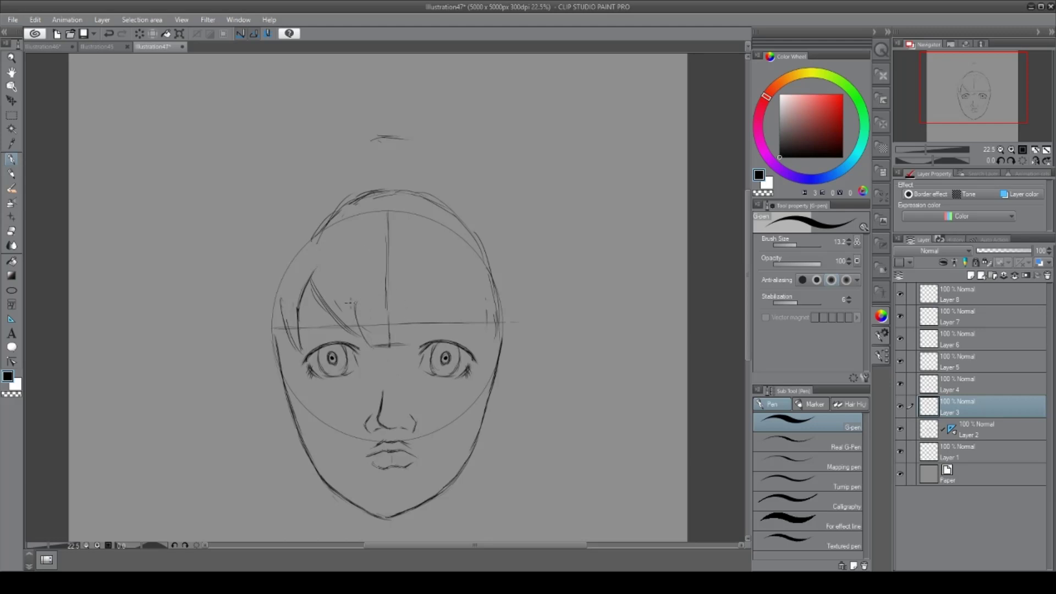
drag(311, 265, 353, 332)
drag(311, 282, 346, 330)
- Add bang strands across the middle of the forehead and rework the right hairline curve
mouse_move(387, 309)
mouse_down()
mouse_move(380, 345)
mouse_move(375, 333)
mouse_move(409, 338)
mouse_up()
mouse_move(418, 309)
mouse_down()
mouse_move(435, 333)
mouse_move(454, 333)
mouse_up()
mouse_move(472, 234)
mouse_down()
mouse_move(490, 279)
mouse_move(487, 330)
mouse_up()
drag(449, 213, 474, 238)
drag(463, 246, 491, 325)
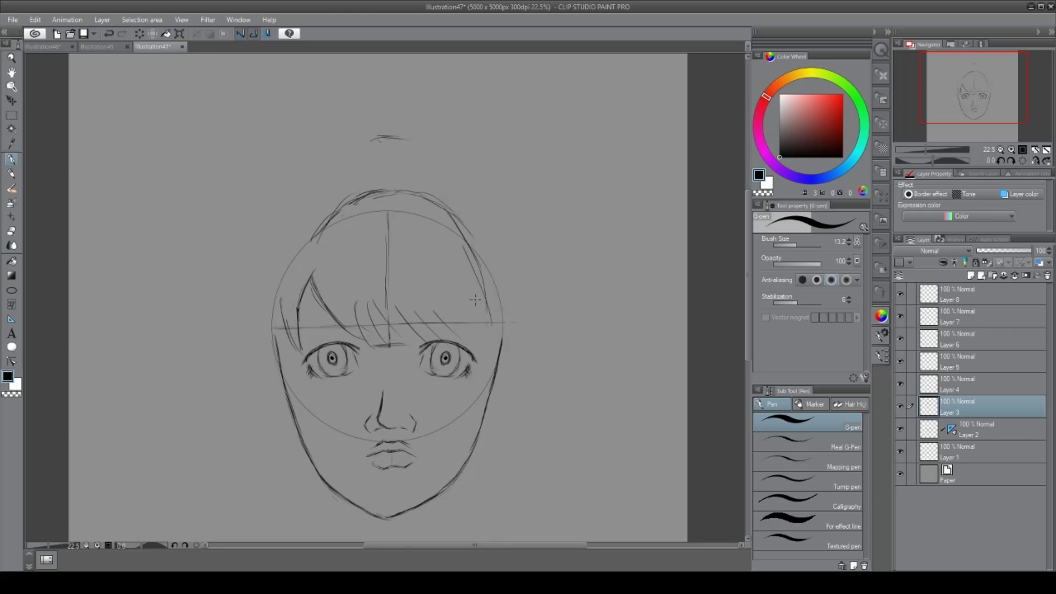
- Extend the right hairline to the cheek and fill in the bangs from the forehead centre over the right eye
drag(474, 280, 493, 345)
drag(443, 304, 494, 349)
mouse_move(358, 309)
mouse_down()
mouse_move(441, 330)
mouse_move(380, 307)
mouse_move(435, 339)
mouse_up()
drag(403, 304, 467, 340)
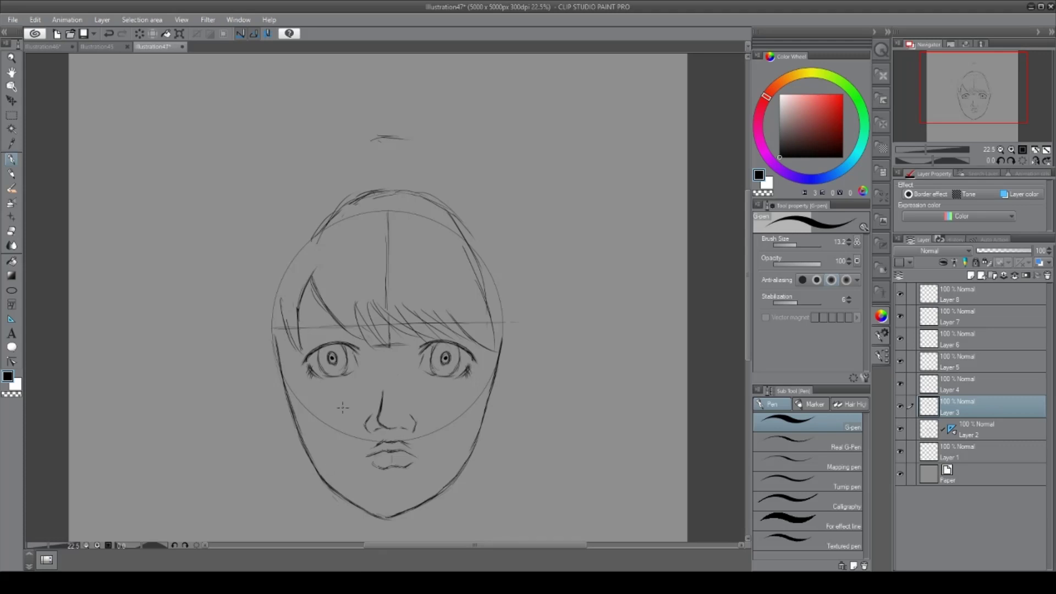
- Sketch the outer hair silhouette from the top mark down both sides of the head to jaw level
mouse_move(319, 157)
mouse_down()
mouse_move(269, 196)
mouse_move(316, 161)
mouse_up()
drag(315, 158, 215, 272)
mouse_move(245, 220)
mouse_down()
mouse_move(222, 249)
mouse_move(199, 379)
mouse_up()
mouse_move(228, 256)
mouse_down()
mouse_move(208, 347)
mouse_move(213, 454)
mouse_up()
drag(423, 136, 539, 225)
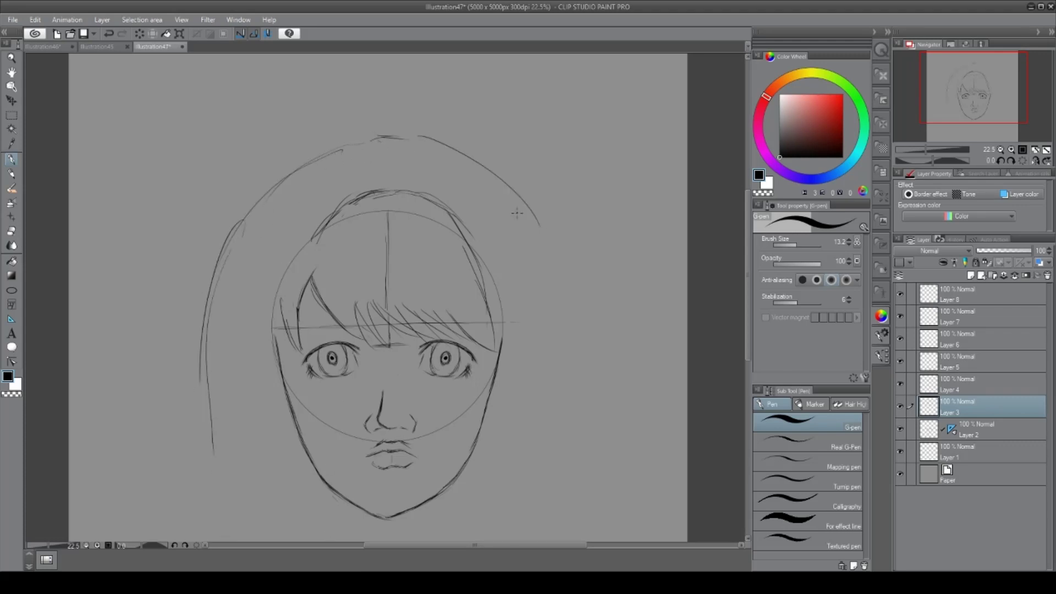
mouse_move(502, 170)
mouse_down()
mouse_move(561, 236)
mouse_move(589, 352)
mouse_move(586, 440)
mouse_up()
drag(578, 367, 573, 508)
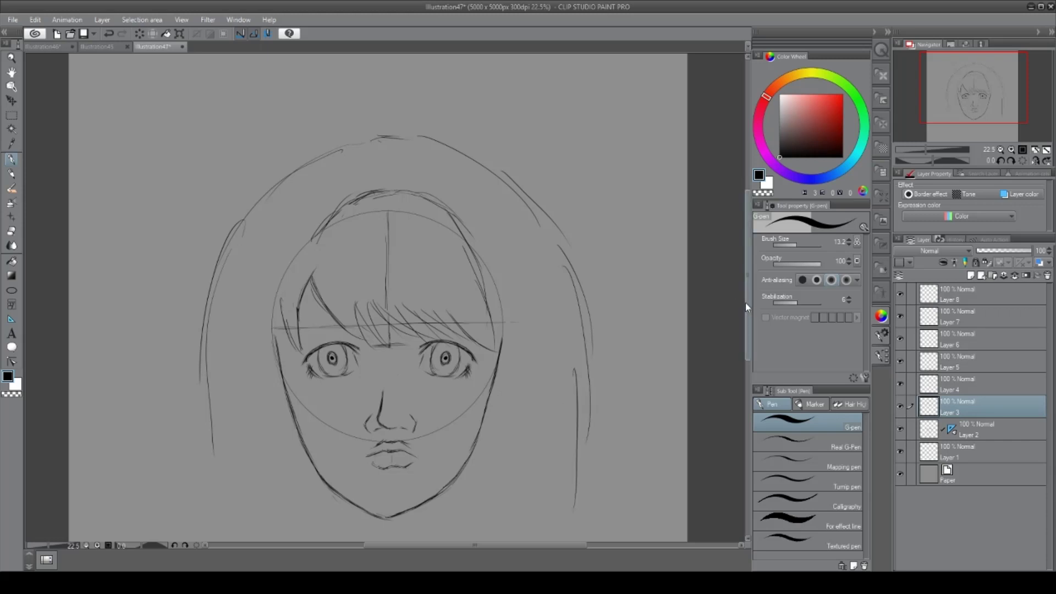
- Draw the right side's falling hair, with inner strands curving outward from the cheek and a fuller outer edge
scroll(745, 302, down, 5)
scroll(742, 235, up, 3)
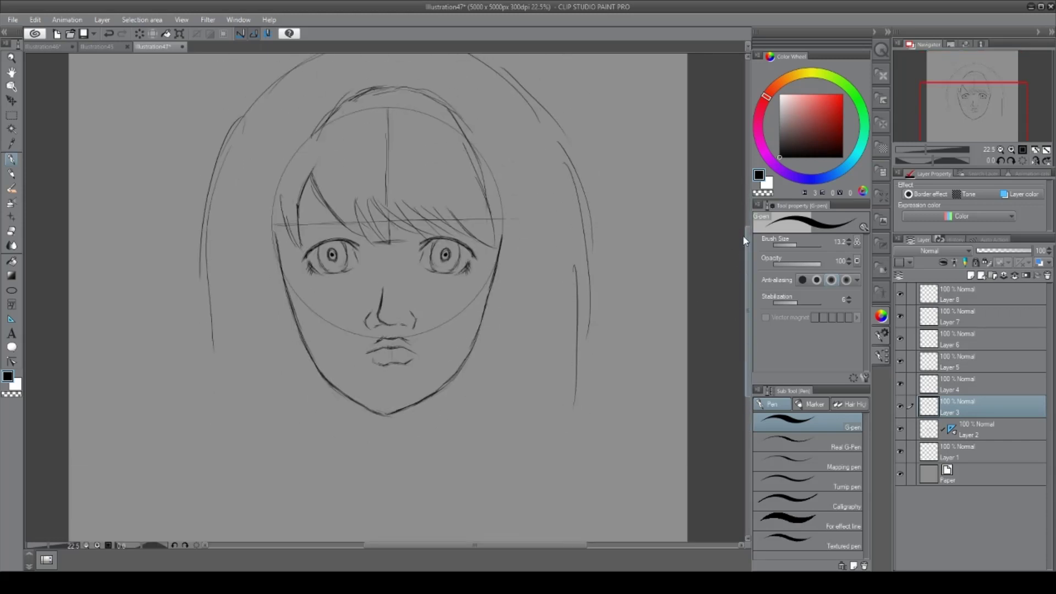
mouse_move(468, 150)
mouse_down()
mouse_move(504, 295)
mouse_move(506, 341)
mouse_move(487, 399)
mouse_up()
mouse_move(492, 343)
mouse_down()
mouse_move(515, 413)
mouse_move(559, 459)
mouse_up()
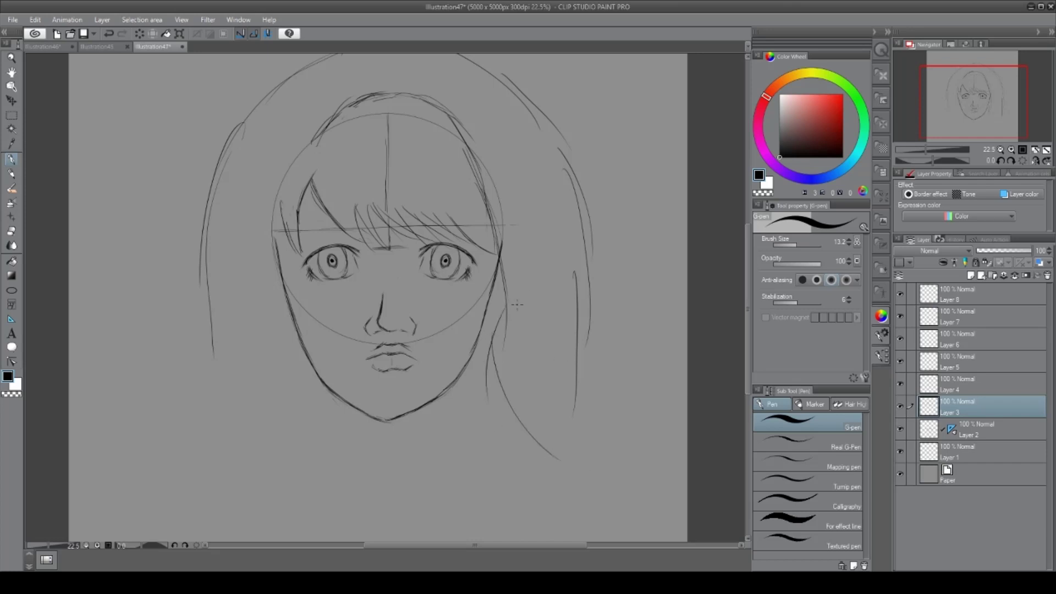
drag(518, 310, 595, 426)
drag(601, 333, 575, 416)
drag(597, 264, 607, 313)
drag(592, 368, 582, 389)
drag(587, 214, 610, 335)
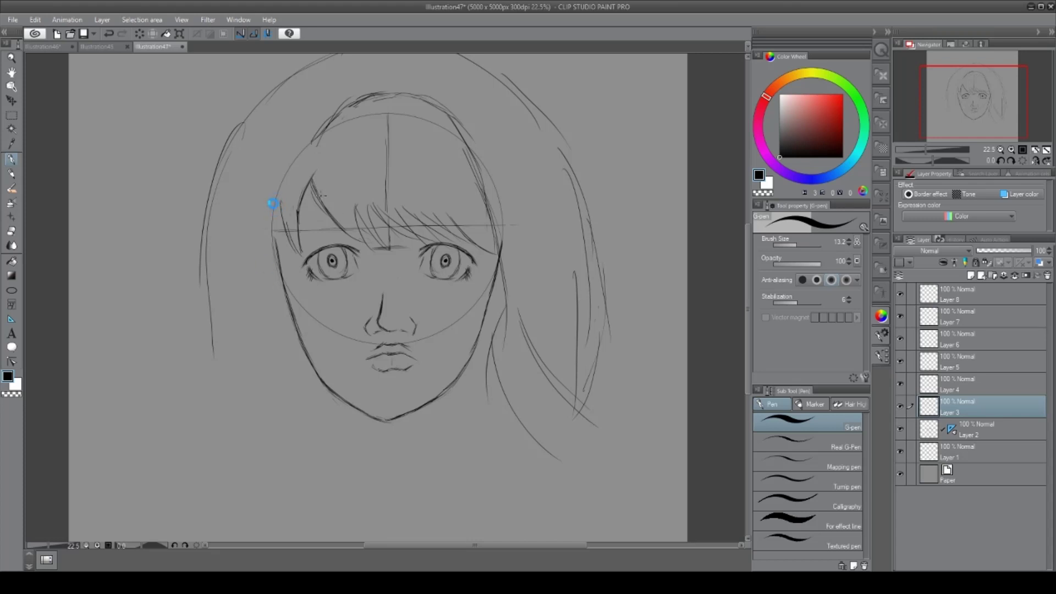
- Draw the left side's long hair with strands along the cheek and outer edge, and hide Layer 1
drag(275, 201, 289, 332)
drag(213, 352, 241, 437)
drag(279, 313, 309, 406)
drag(291, 345, 318, 423)
drag(215, 300, 207, 418)
mouse_move(213, 299)
mouse_down()
mouse_move(203, 350)
mouse_move(227, 483)
mouse_up()
mouse_move(301, 363)
mouse_down()
mouse_move(338, 435)
mouse_move(349, 496)
mouse_up()
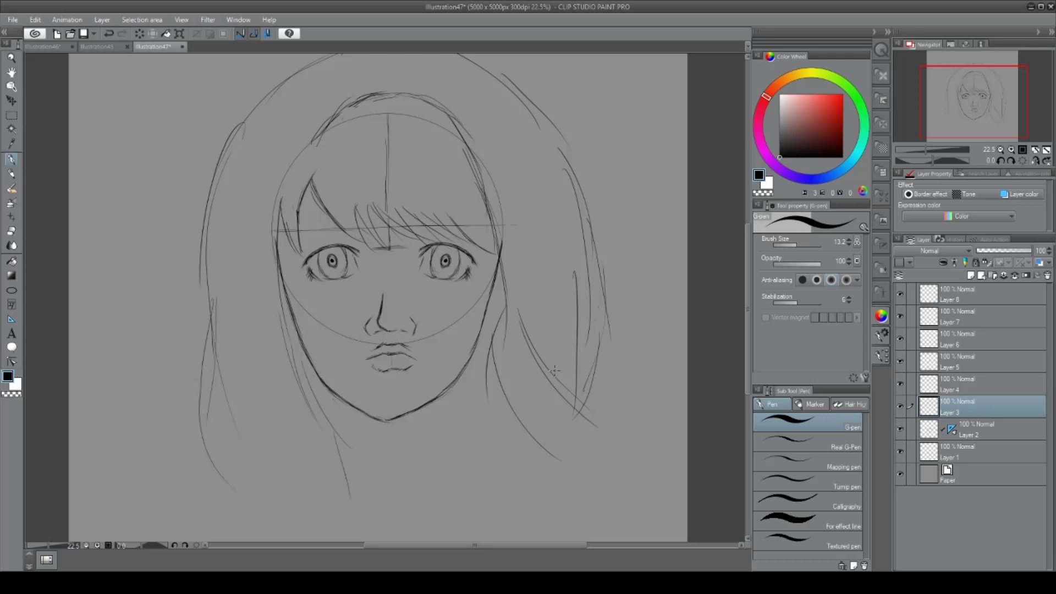
click(900, 451)
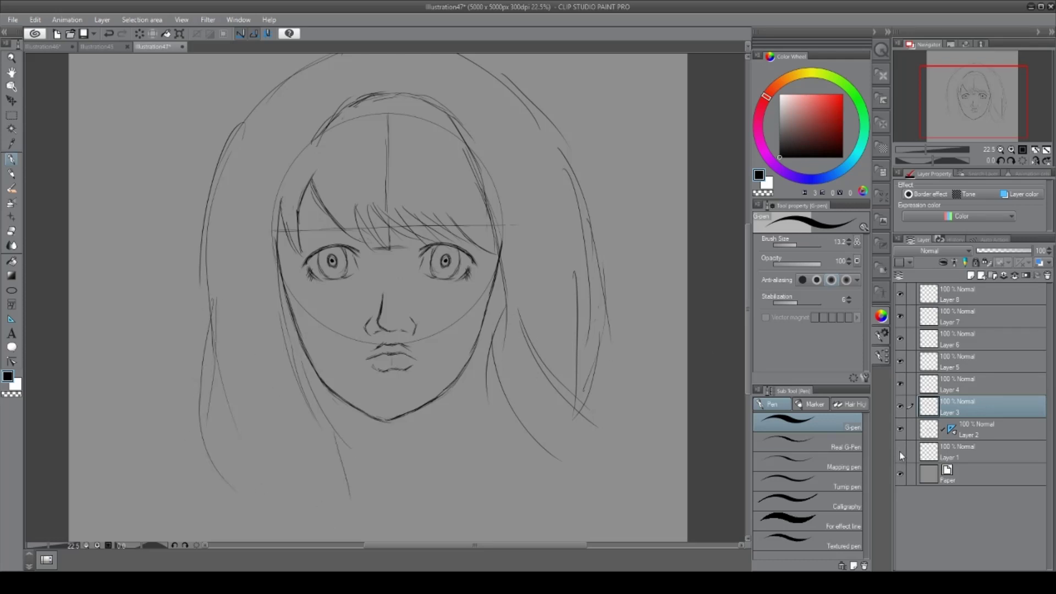